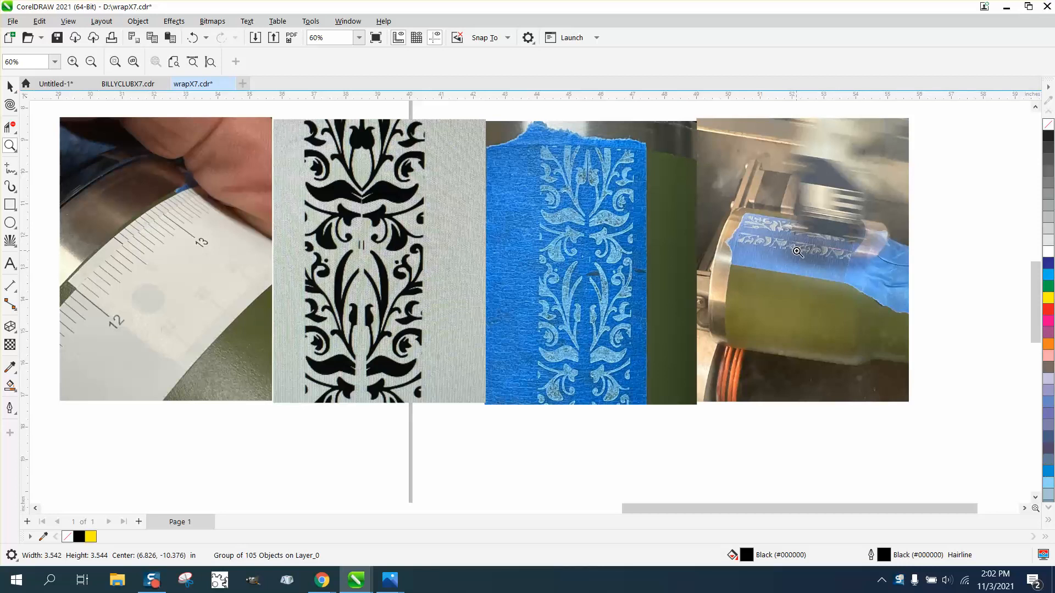
# - Examine the four reference photos beside the page, including the overlapping ruler wrap, the pattern strip and the masked tumbler
pyautogui.scroll(-1, 797, 252)
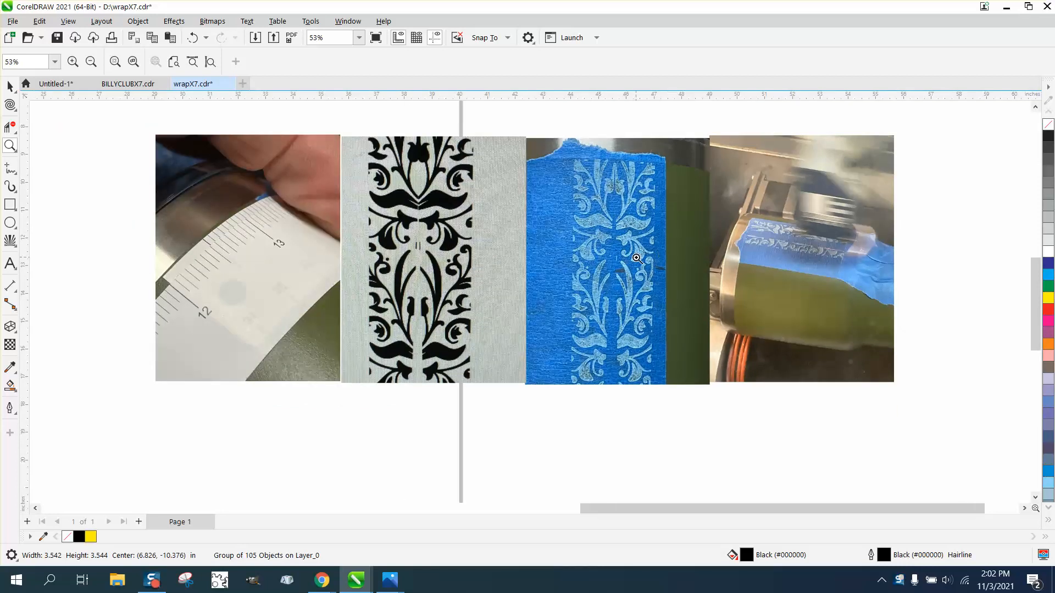
pyautogui.scroll(-1, 637, 258)
pyautogui.scroll(-1, 637, 258)
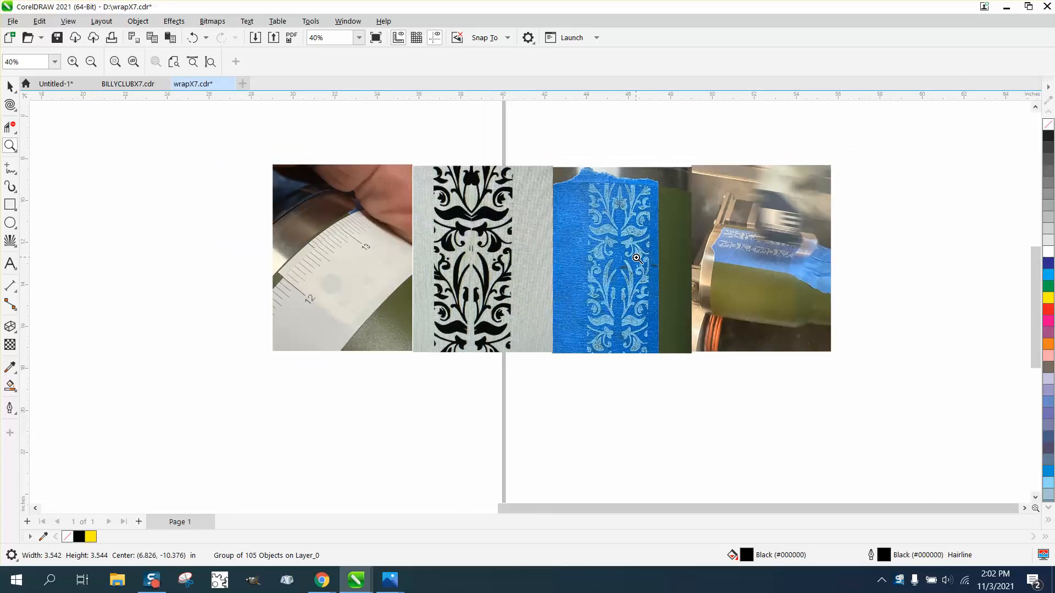
pyautogui.scroll(-4, 637, 258)
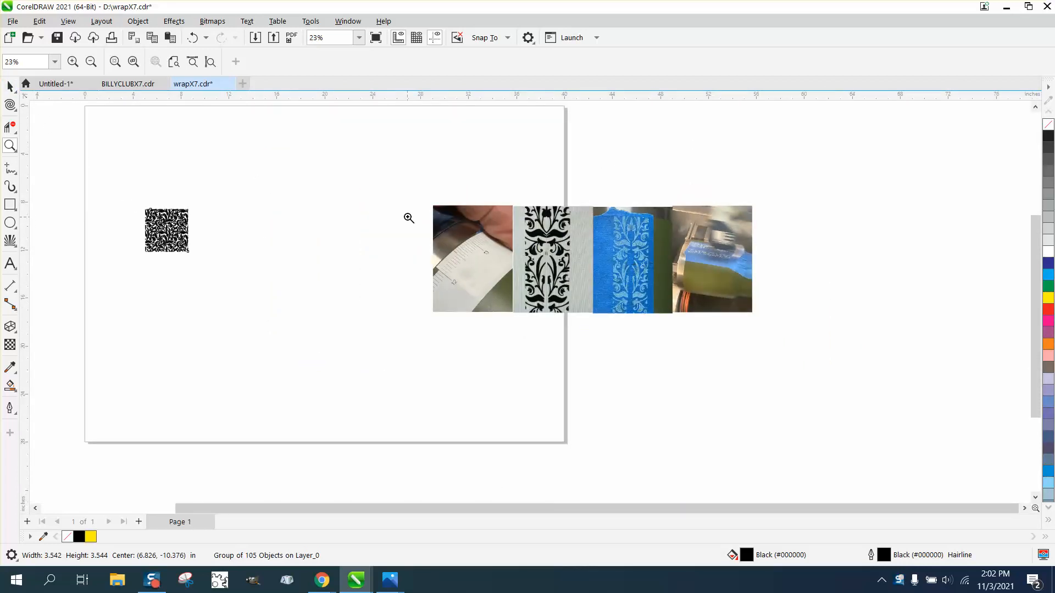
pyautogui.moveTo(414, 210); pyautogui.dragTo(554, 319)
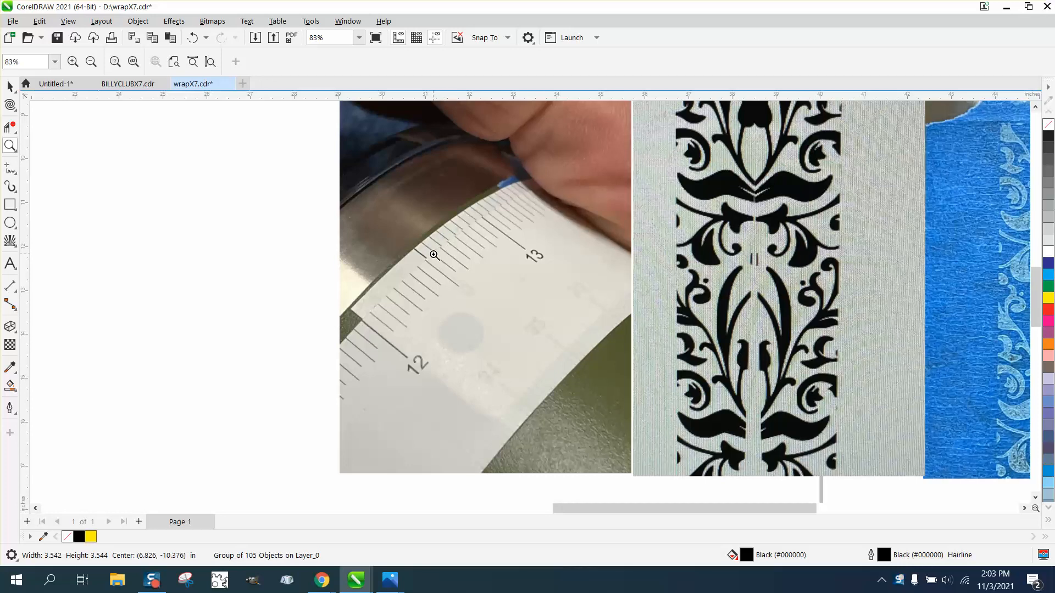
pyautogui.scroll(-1, 414, 241)
pyautogui.scroll(-1, 842, 251)
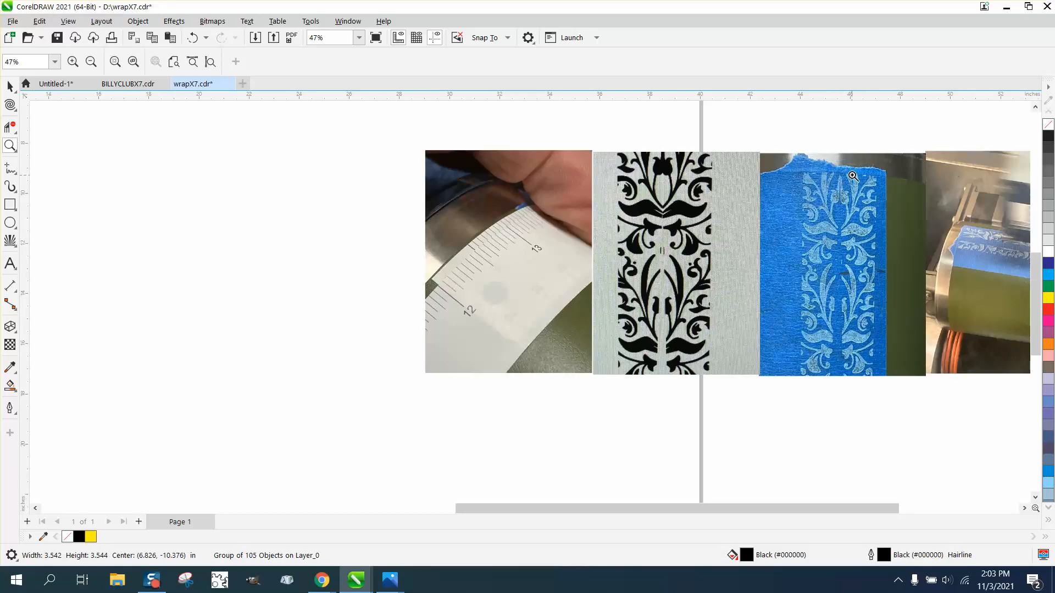
pyautogui.scroll(-3, 386, 250)
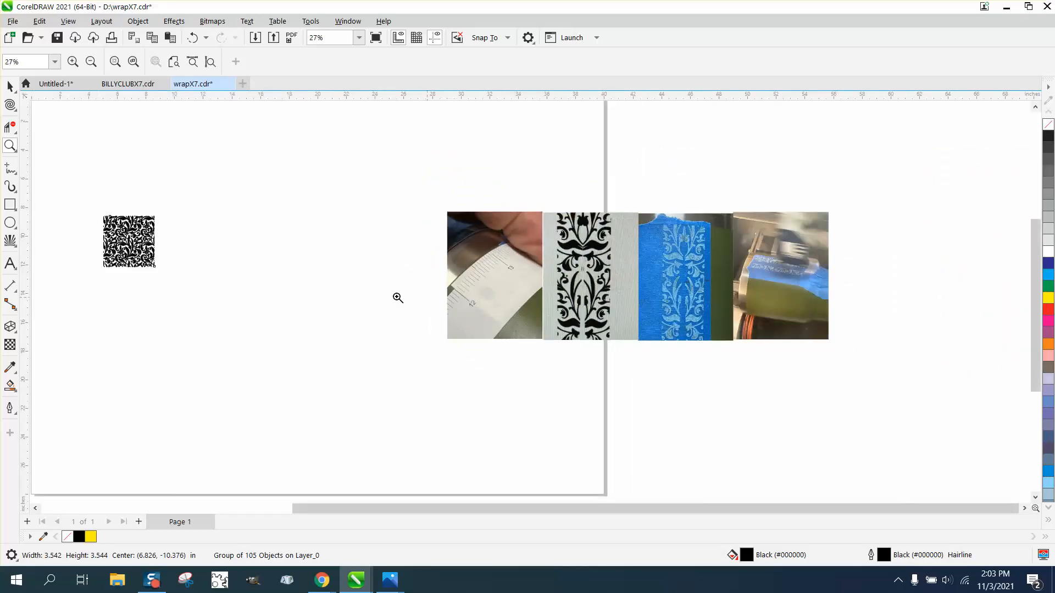
# - Set the square floral pattern group's height to 3 inches with its proportions locked
pyautogui.click(6, 88)
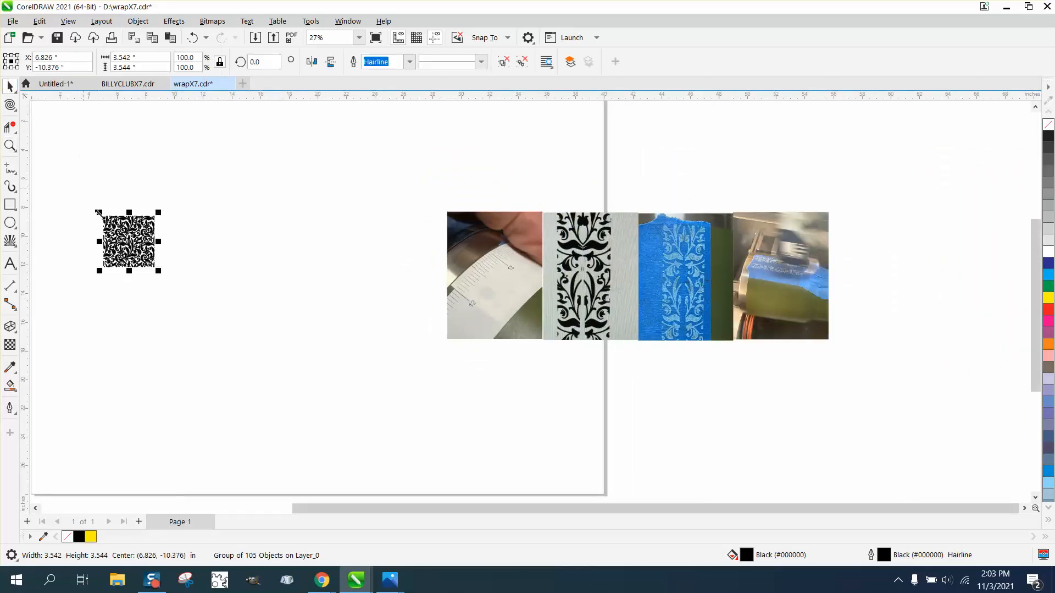
pyautogui.click(148, 191)
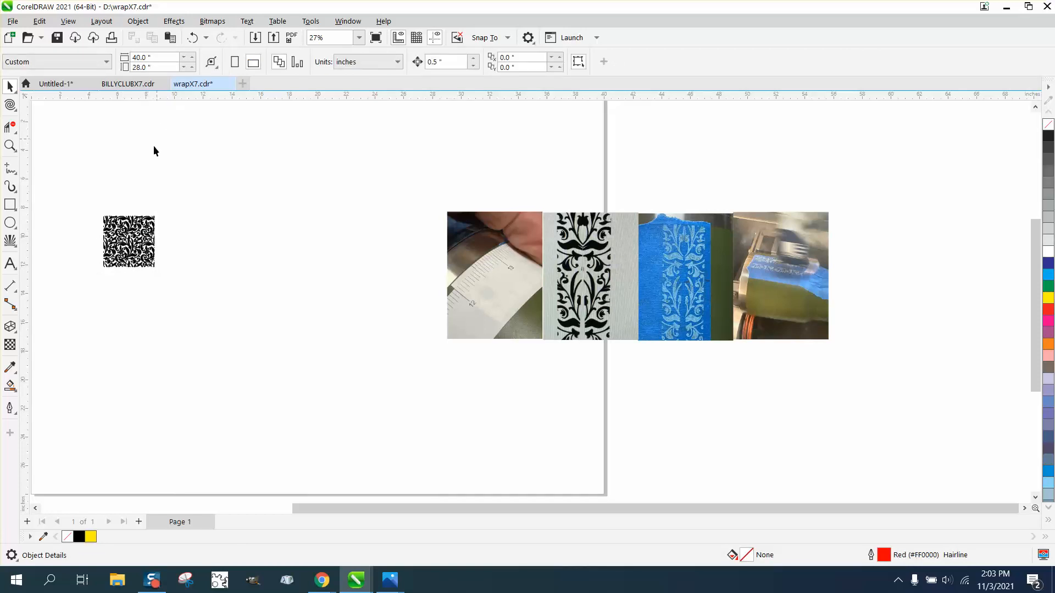
pyautogui.click(140, 221)
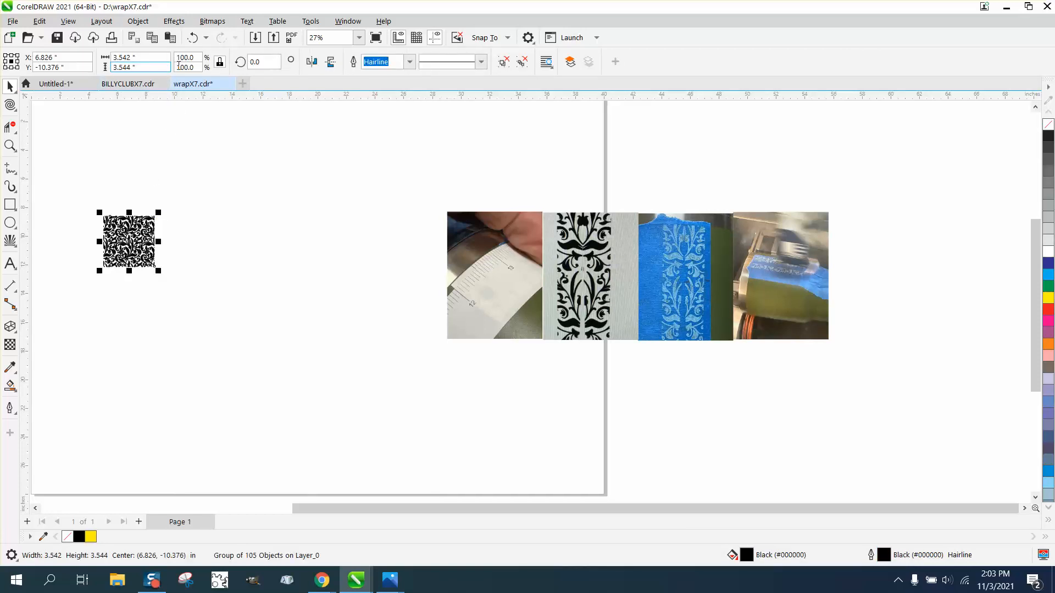
pyautogui.click(148, 67)
pyautogui.write('3')
pyautogui.press('Return')
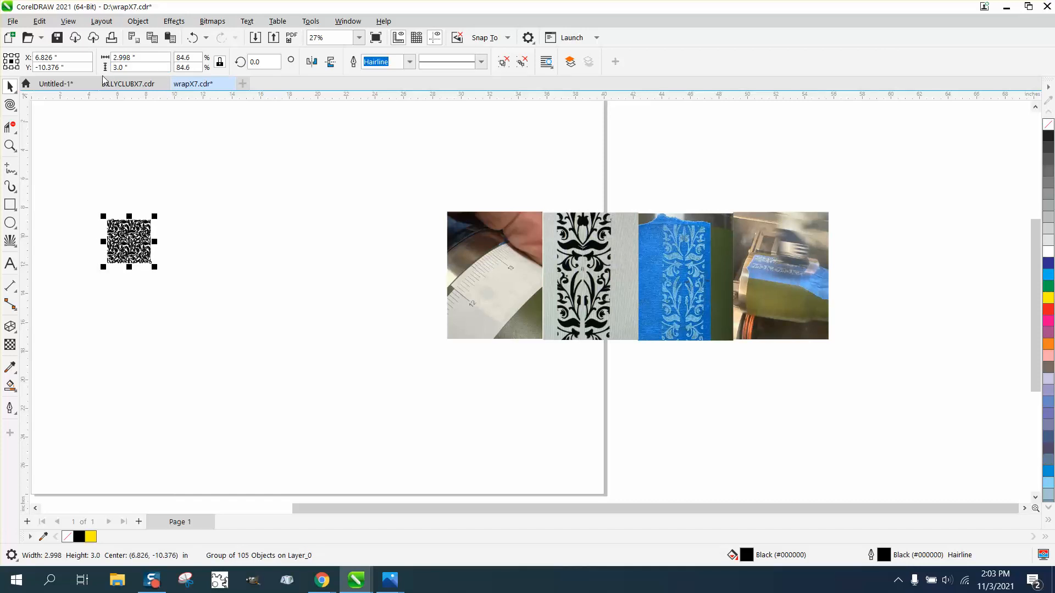
pyautogui.click(201, 121)
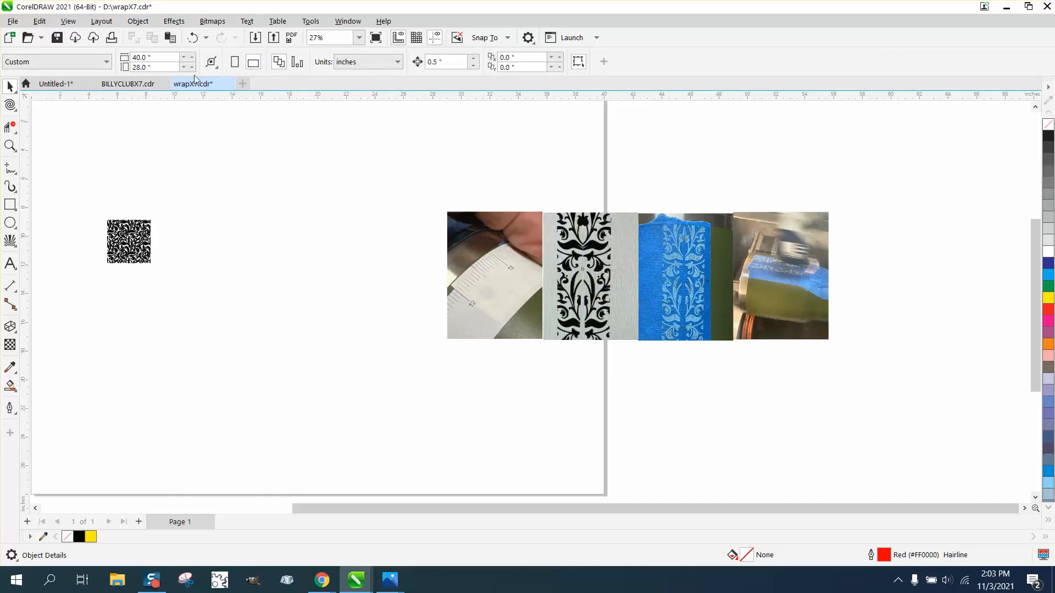
# - Unlock the floral pattern's proportions and set its width to exactly 3 inches
pyautogui.click(147, 226)
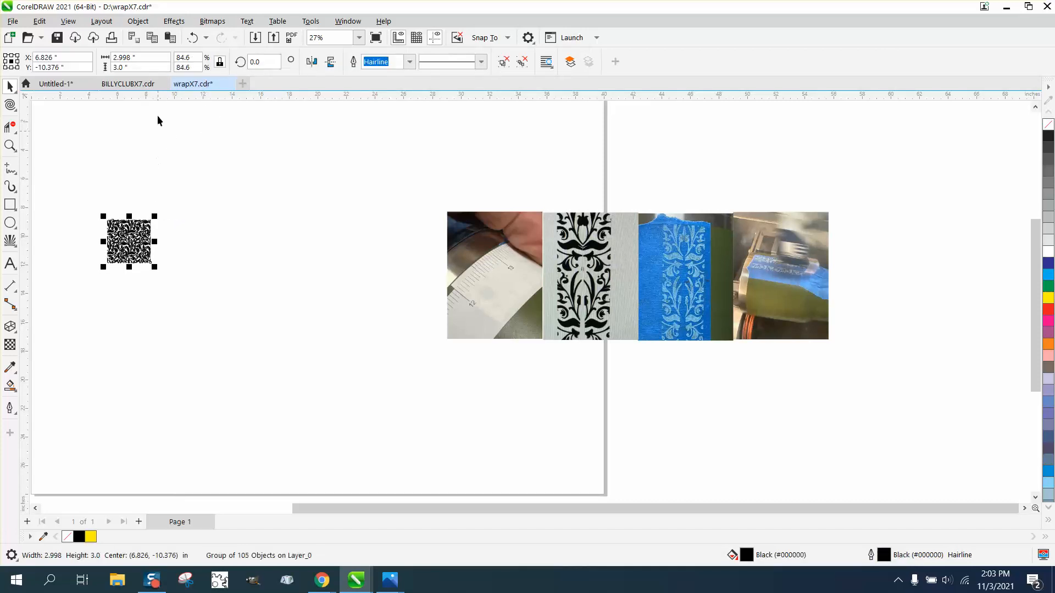
pyautogui.click(220, 65)
pyautogui.moveTo(147, 58); pyautogui.dragTo(99, 66)
pyautogui.write('3')
pyautogui.press('Return')
pyautogui.click(137, 160)
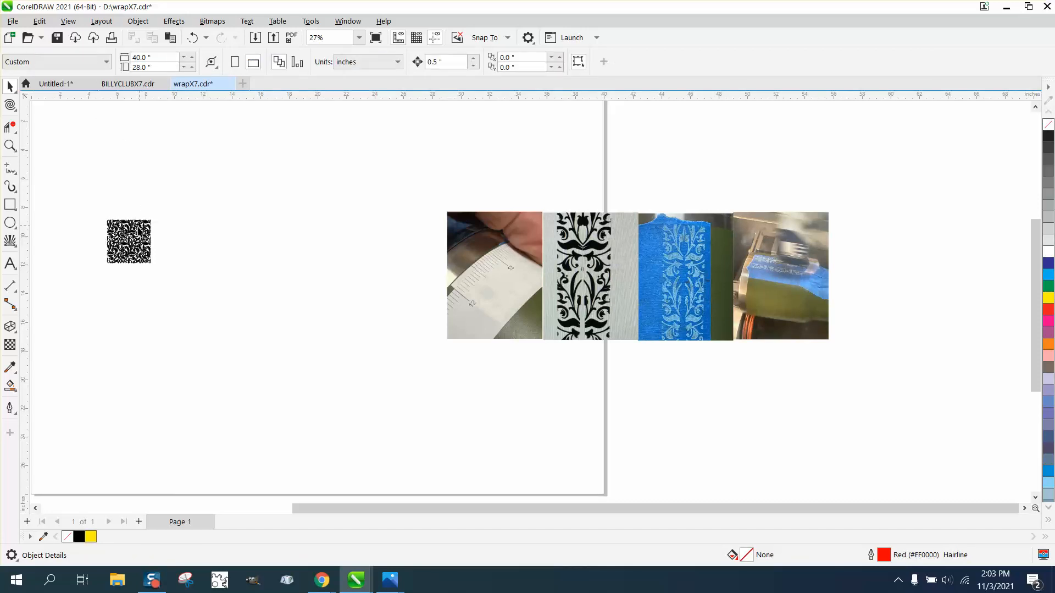
pyautogui.click(137, 233)
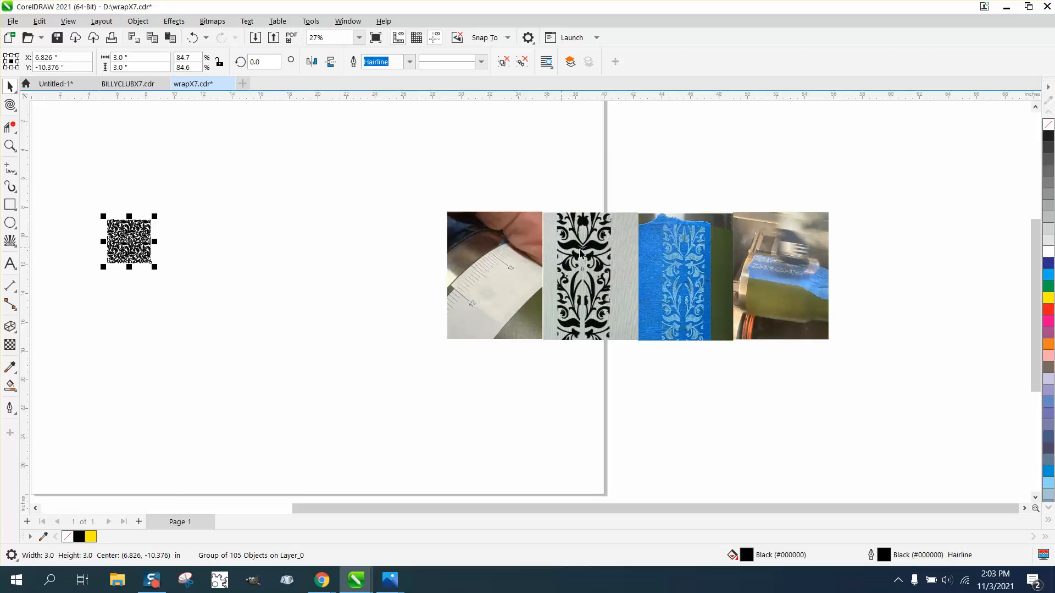
# - Examine the engraved tape photo and the ruler overlap near the 12 inch mark in the reference photos
pyautogui.click(9, 146)
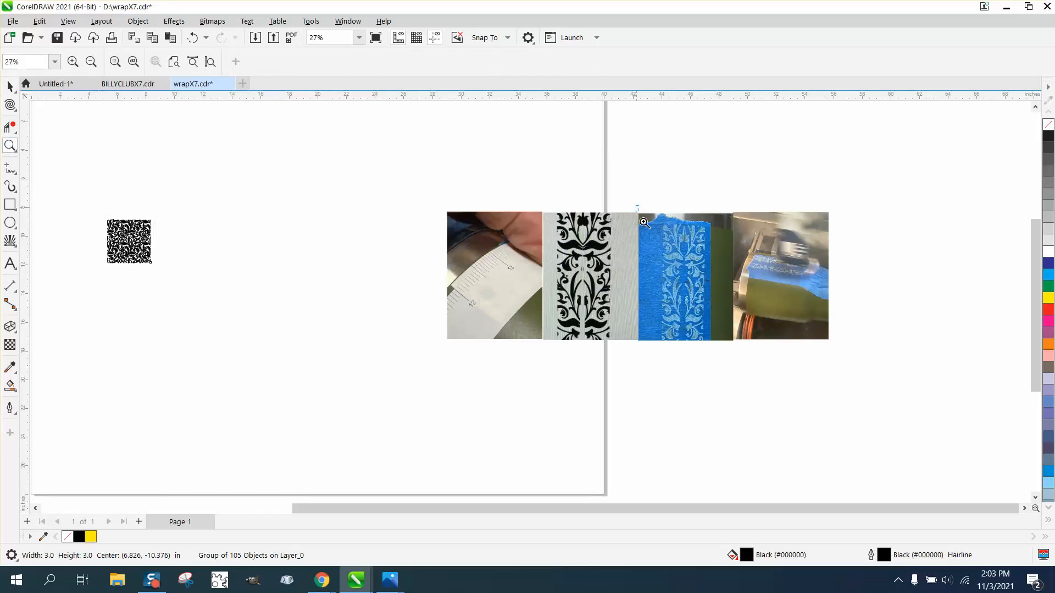
pyautogui.moveTo(643, 219); pyautogui.dragTo(774, 375)
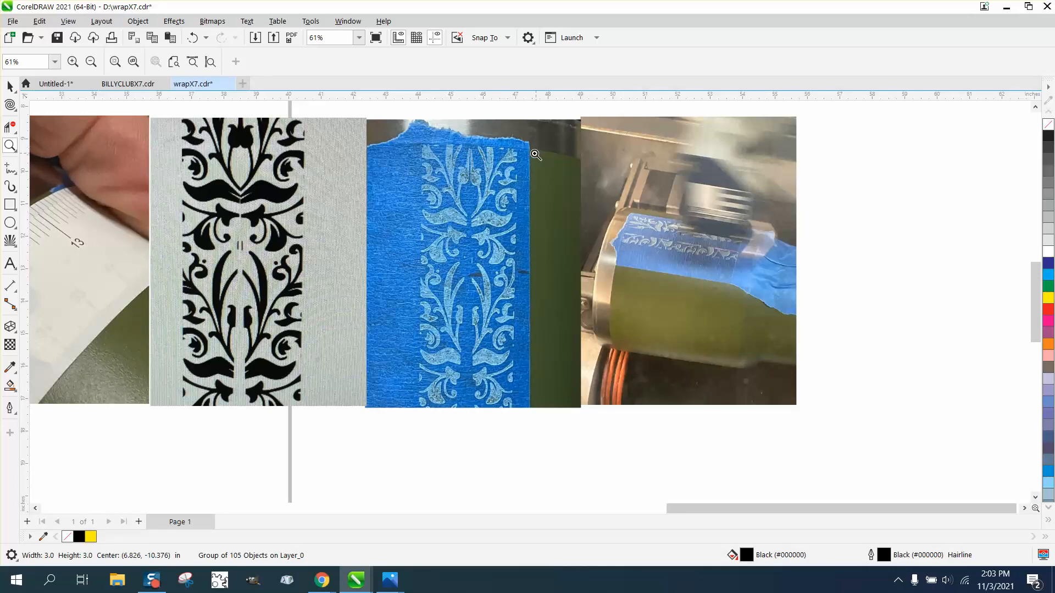
pyautogui.scroll(-3, 473, 419)
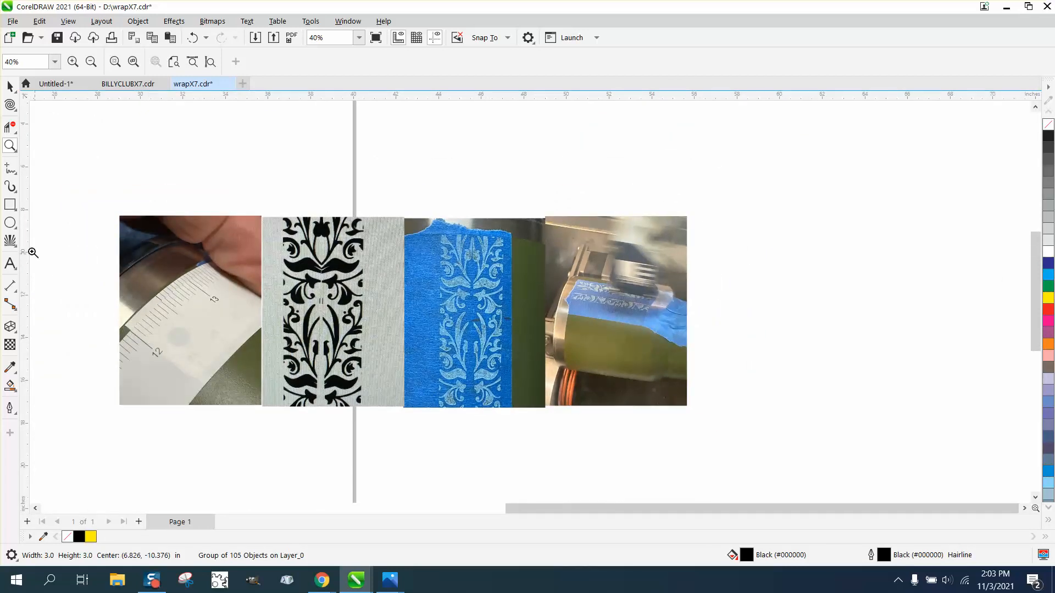
pyautogui.moveTo(92, 297); pyautogui.dragTo(221, 369)
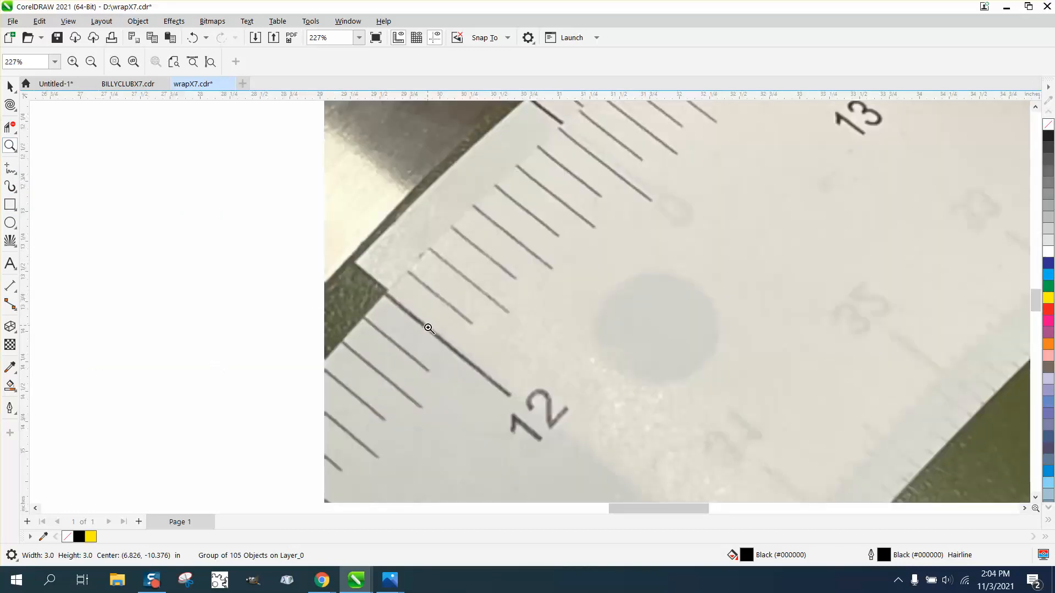
pyautogui.scroll(-1, 426, 328)
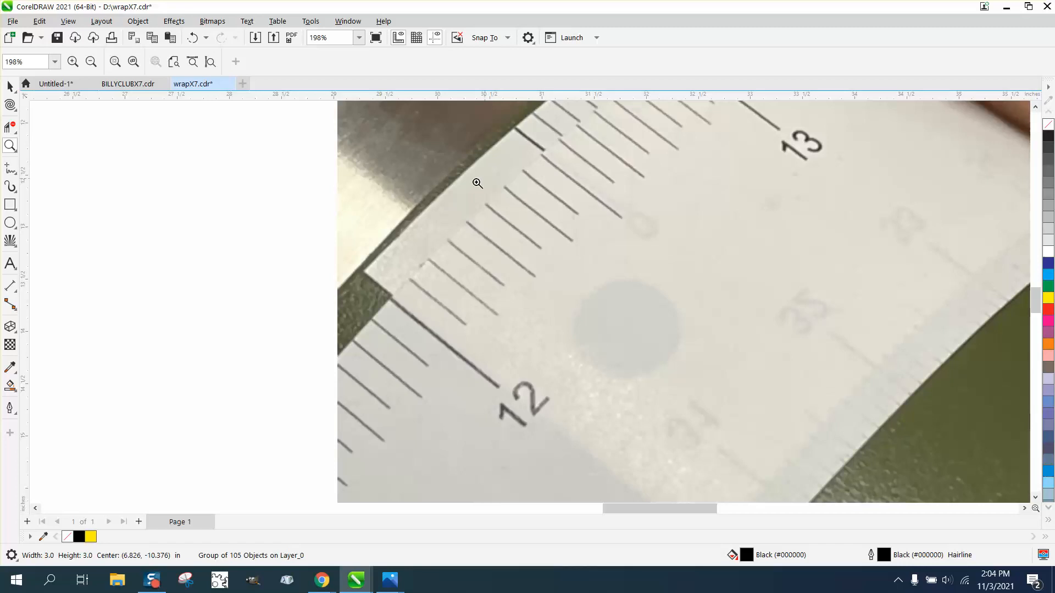
pyautogui.scroll(-10, 358, 198)
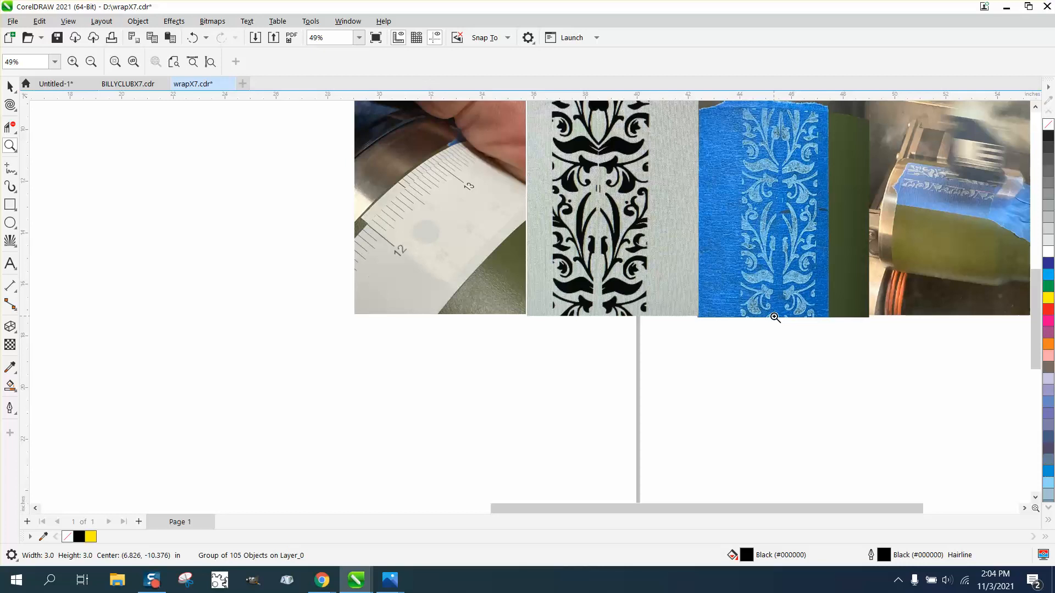
pyautogui.press('space')
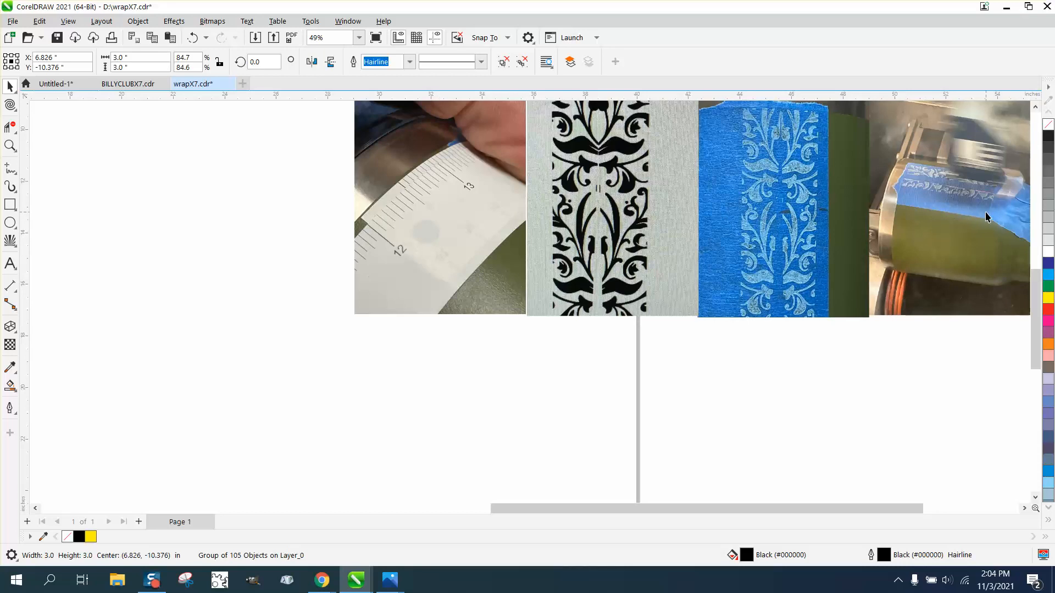
pyautogui.scroll(-3, 830, 272)
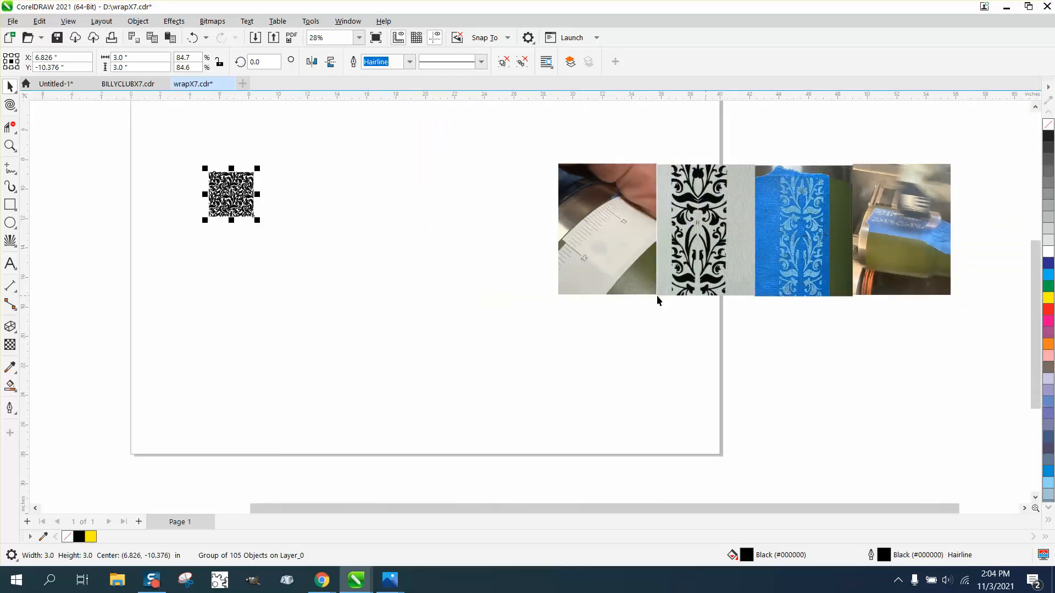
pyautogui.scroll(1, 130, 166)
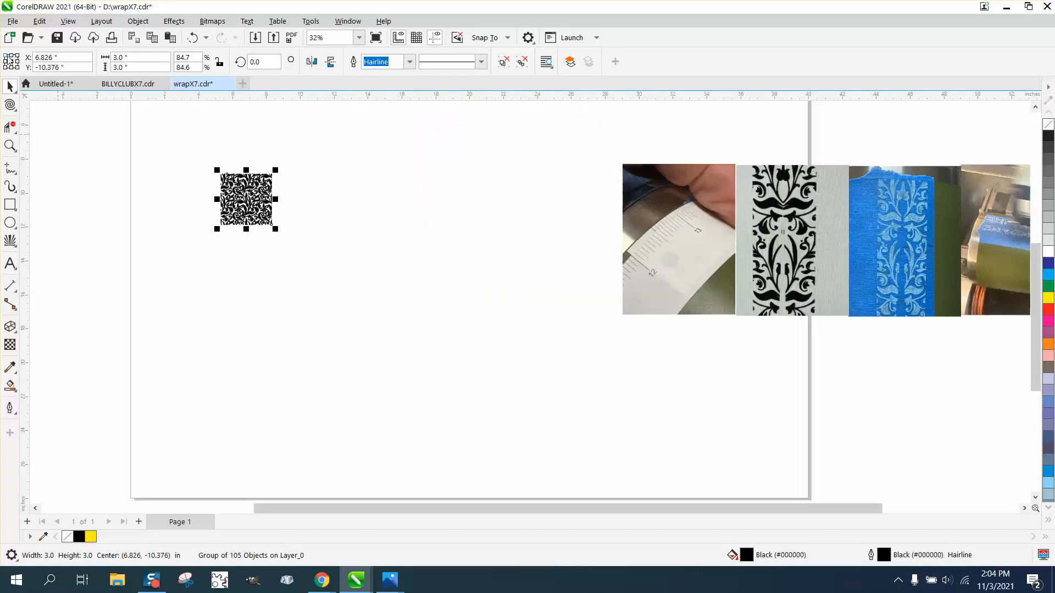
# - Add a two-line text reading 3/16 and 6/32 beside the pattern, scaled to about 8.5 inches wide
pyautogui.click(387, 162)
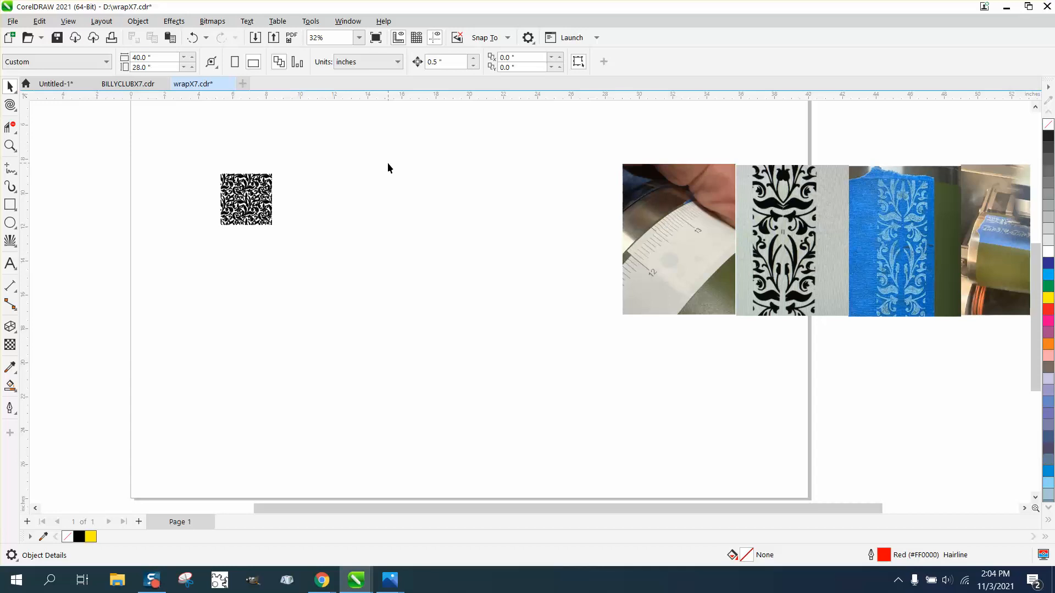
pyautogui.click(6, 263)
pyautogui.click(351, 153)
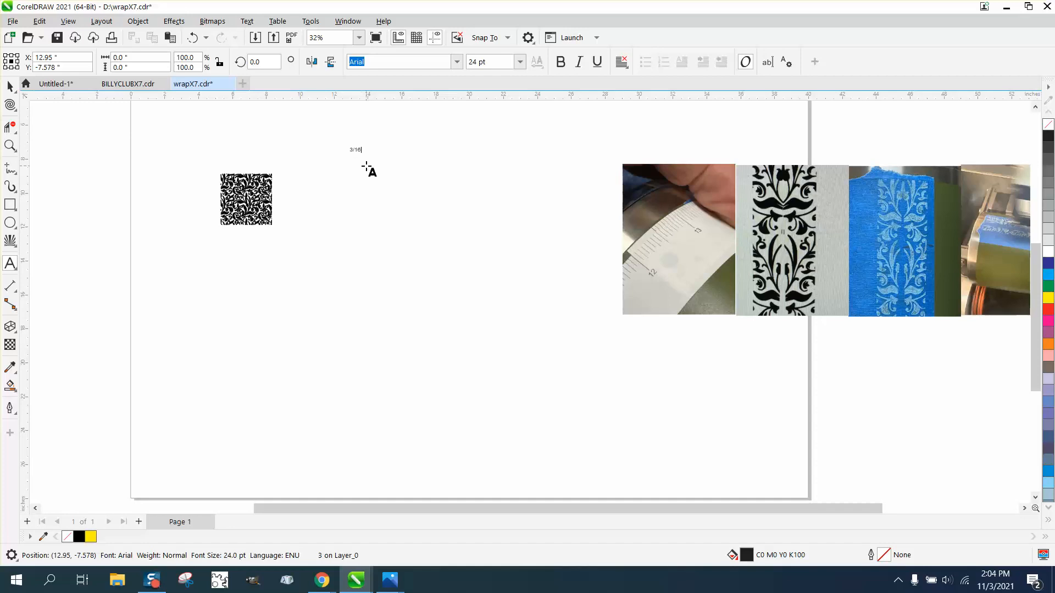
pyautogui.moveTo(367, 158); pyautogui.dragTo(518, 209)
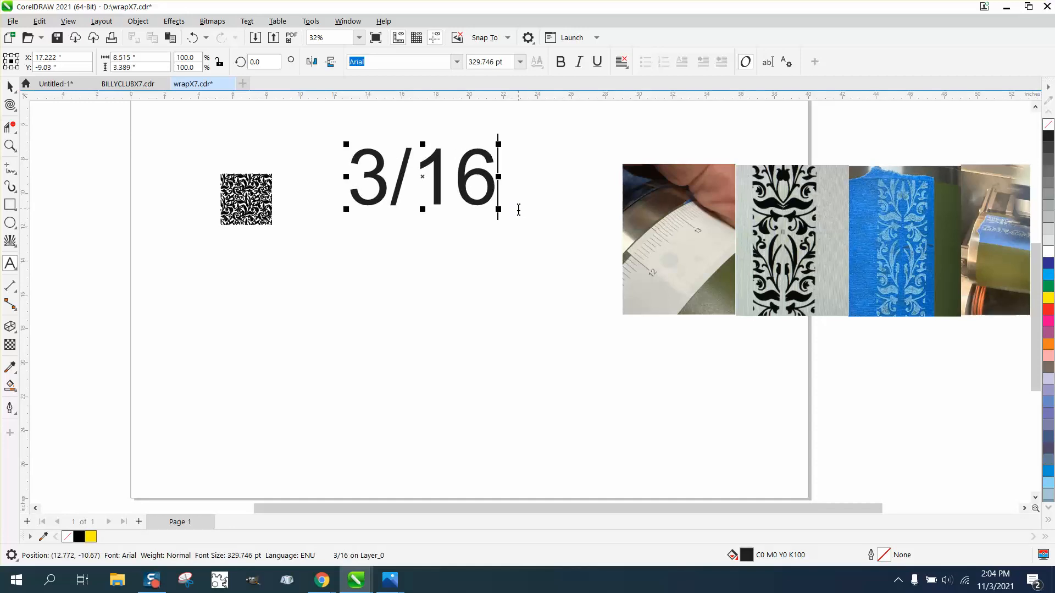
pyautogui.press('Return')
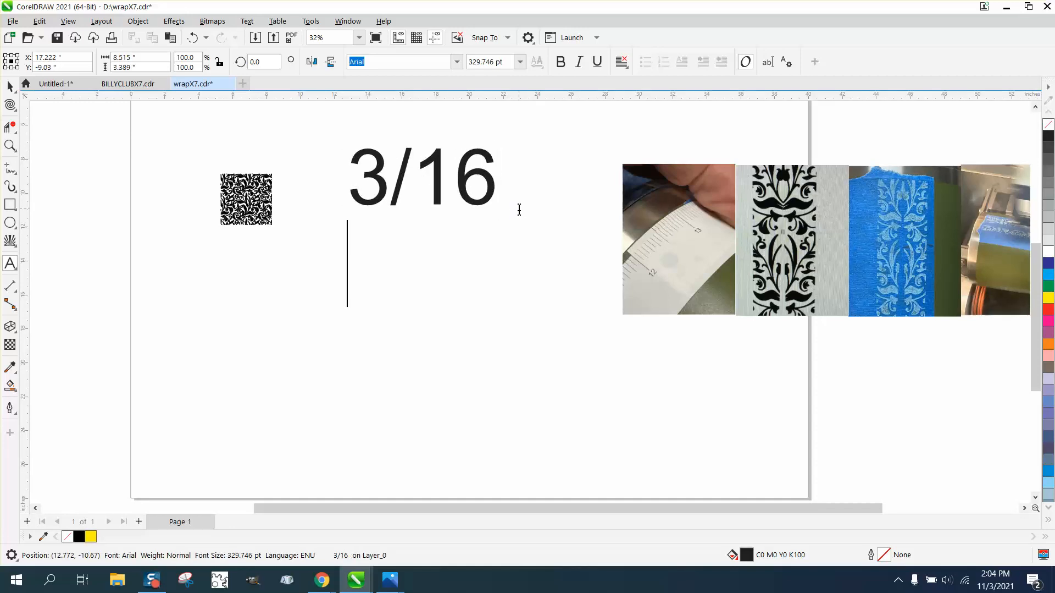
pyautogui.write('6/32')
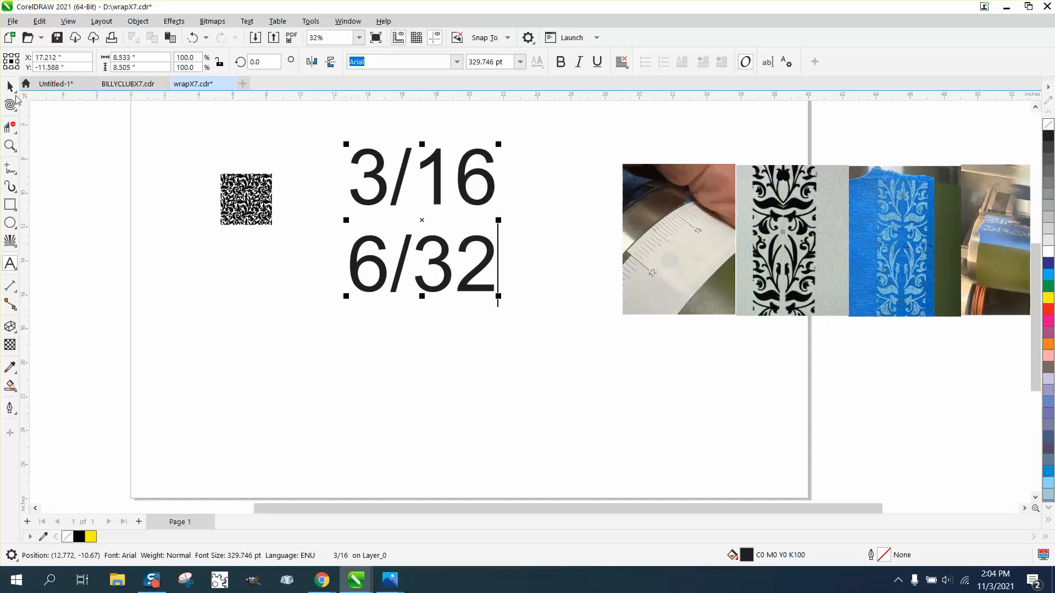
# - Move the fraction text slightly up and to the right, and move the floral pattern about 6.3 inches down the page
pyautogui.click(10, 86)
pyautogui.moveTo(423, 218); pyautogui.dragTo(478, 190)
pyautogui.click(260, 226)
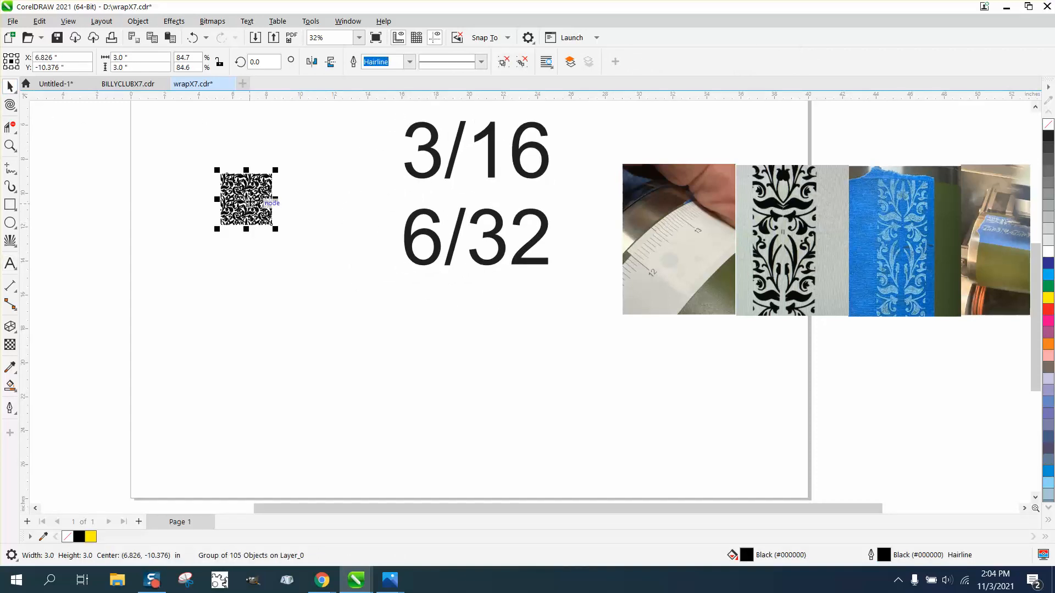
pyautogui.moveTo(252, 205); pyautogui.dragTo(253, 311)
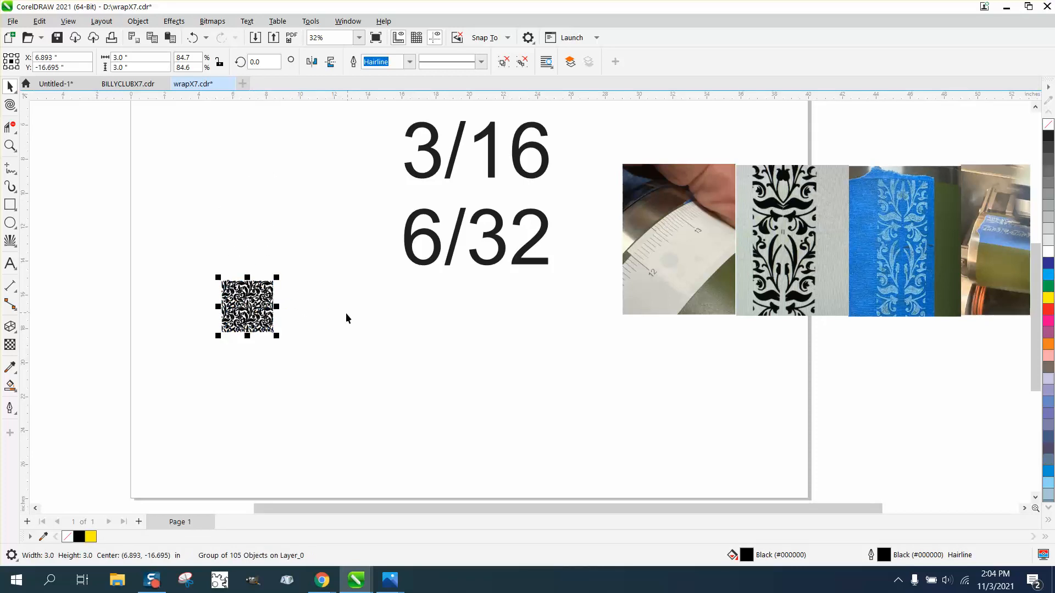
# - Set the document's nudge distance to 3 inches with nothing selected
pyautogui.click(10, 145)
pyautogui.moveTo(193, 259); pyautogui.dragTo(359, 365)
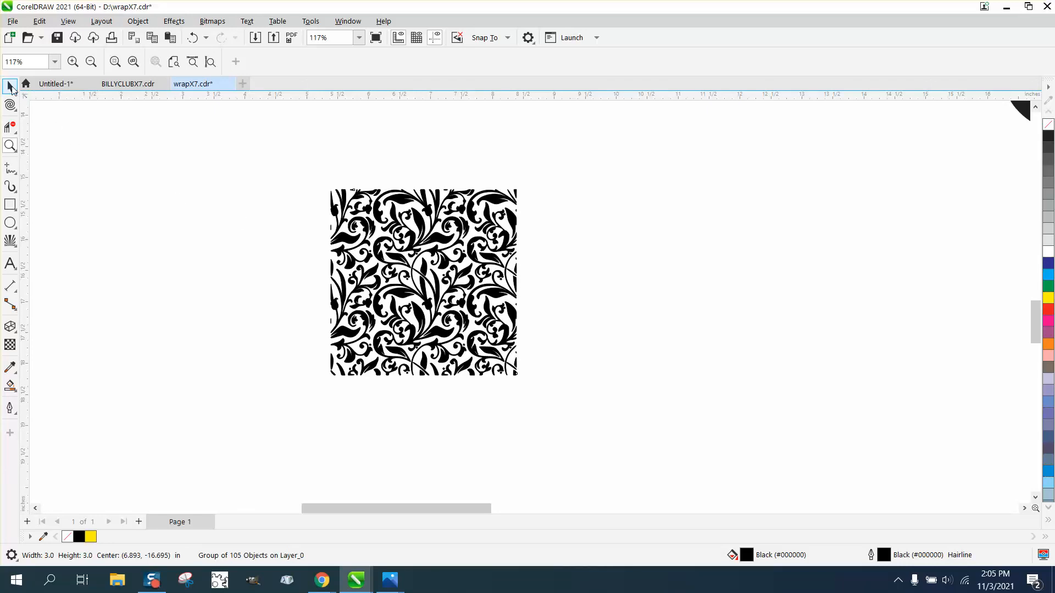
pyautogui.click(10, 86)
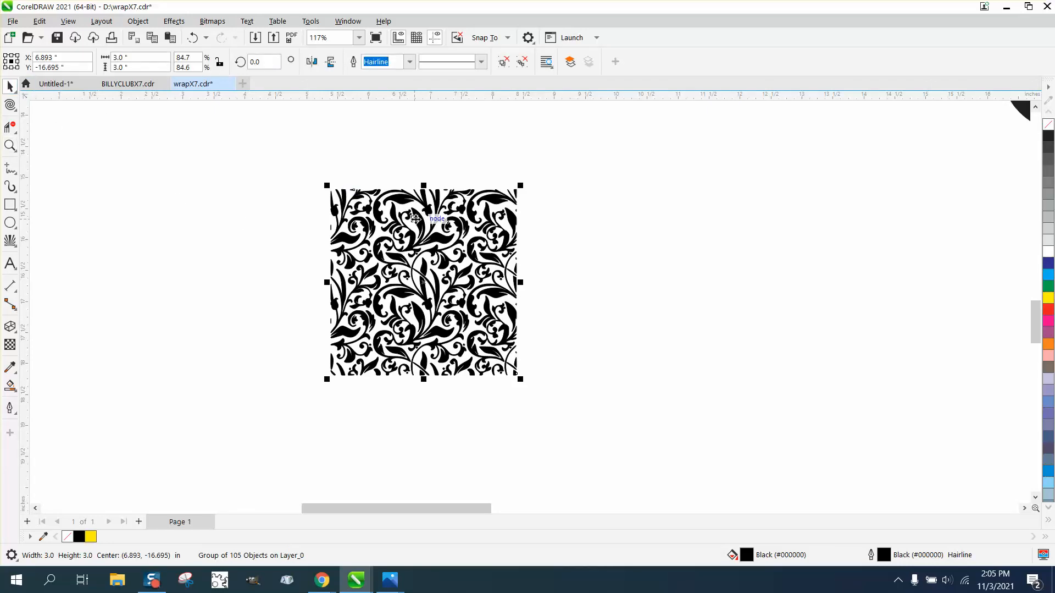
pyautogui.click(365, 166)
pyautogui.click(423, 62)
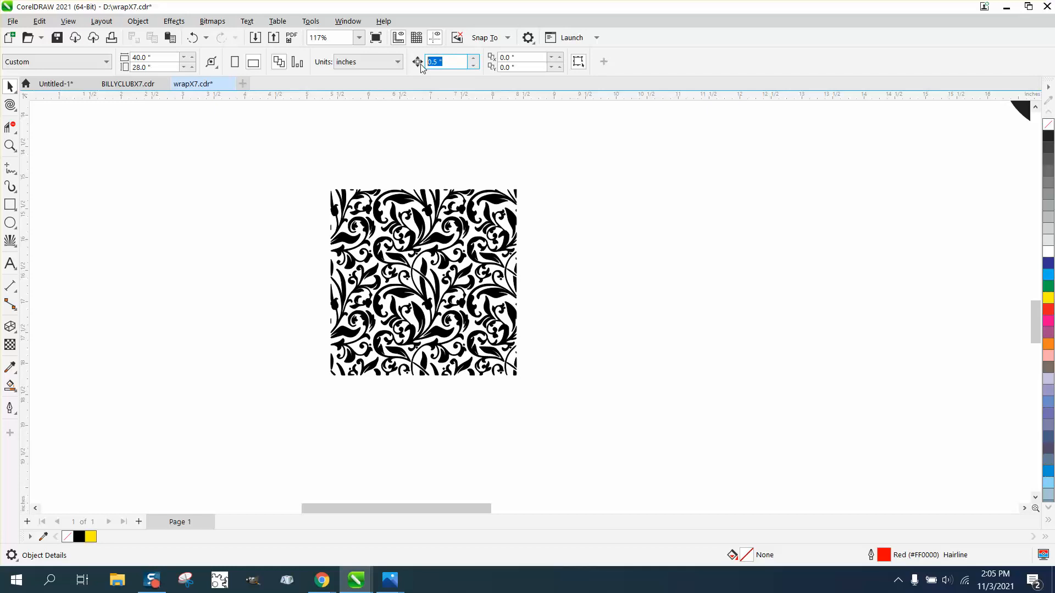
pyautogui.write('3')
pyautogui.press('Return')
# - Duplicate the floral pattern square and nudge the copy 3 inches to the right
pyautogui.click(423, 228)
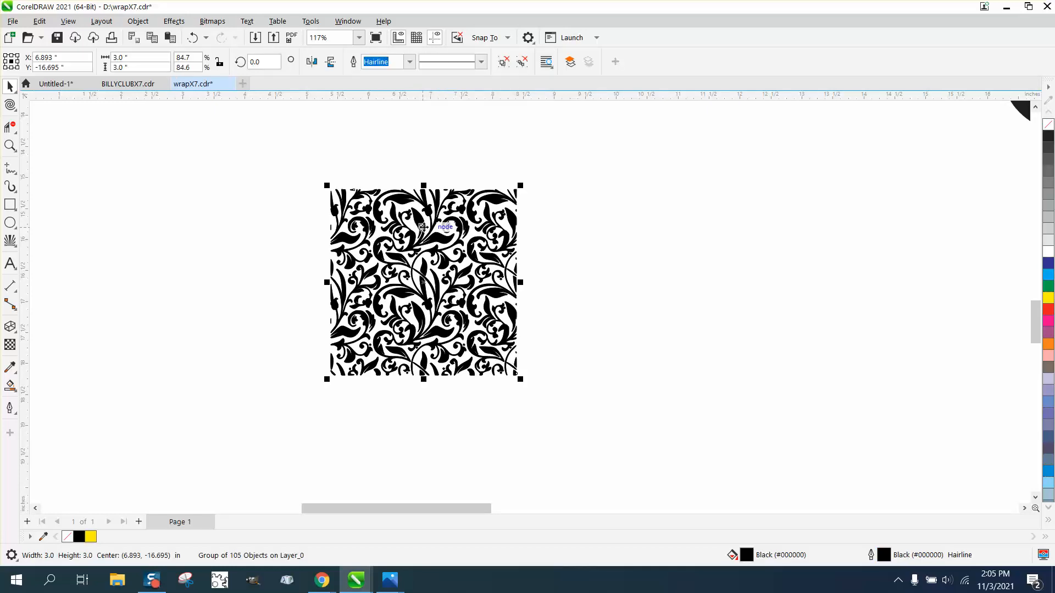
pyautogui.press('KP_Add')
pyautogui.press('Right')
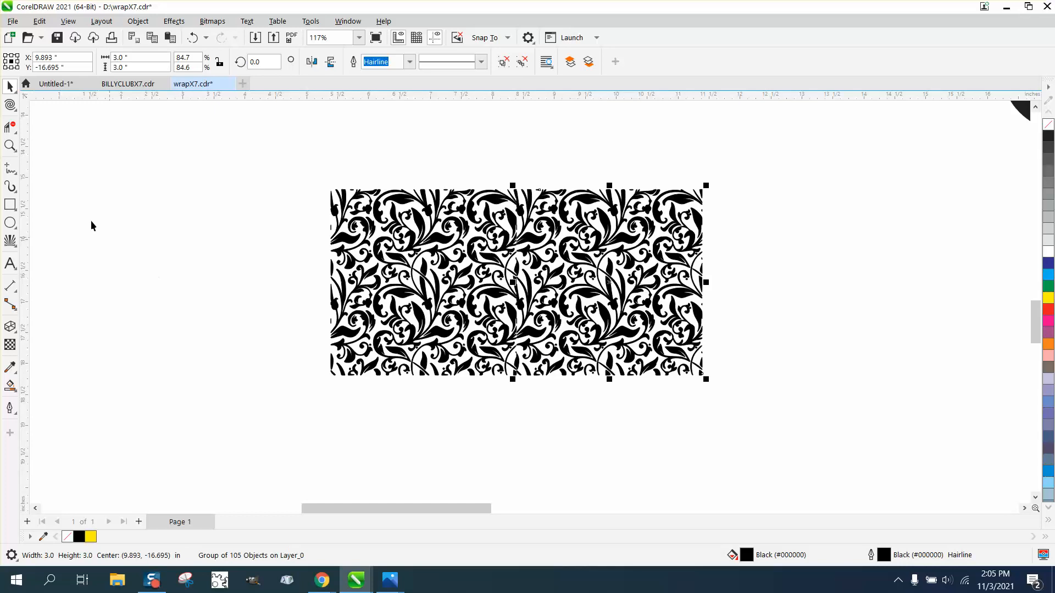
# - Check the seam between the two floral pattern squares up close and delete the duplicated square
pyautogui.click(10, 145)
pyautogui.moveTo(479, 191); pyautogui.dragTo(571, 297)
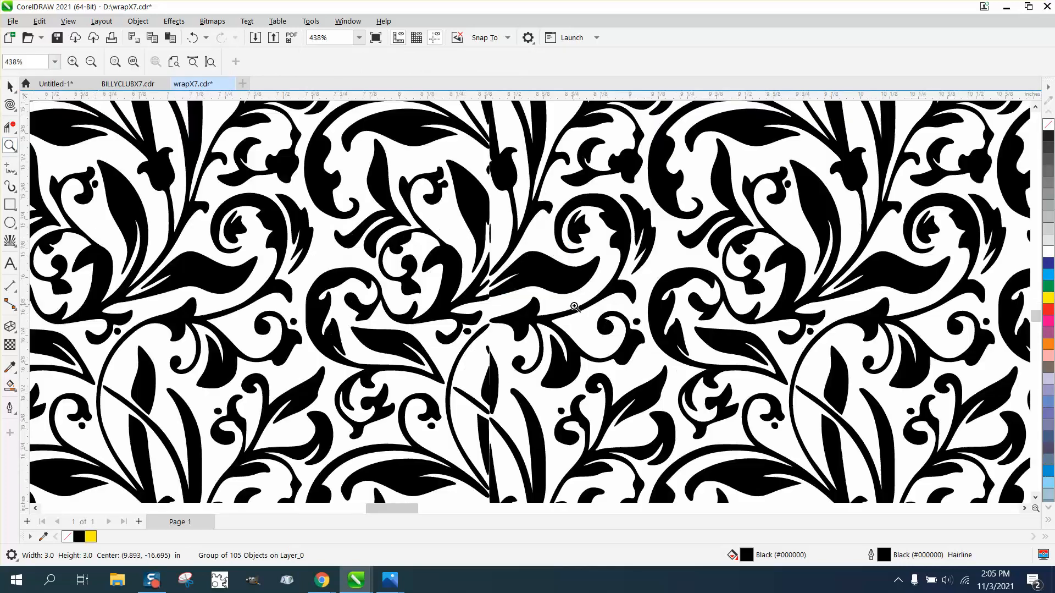
pyautogui.scroll(-5, 486, 352)
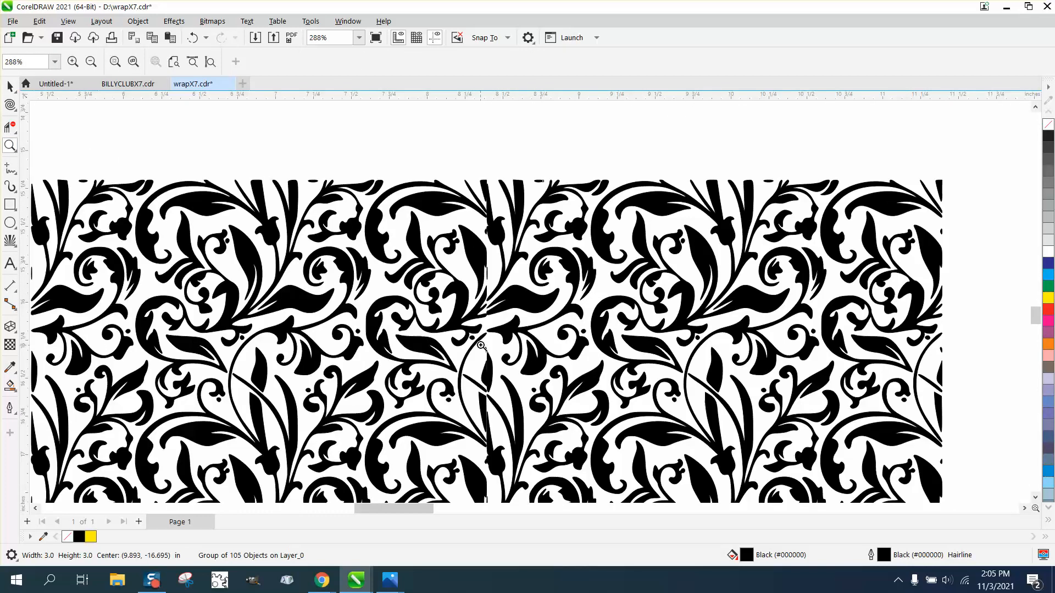
pyautogui.click(11, 86)
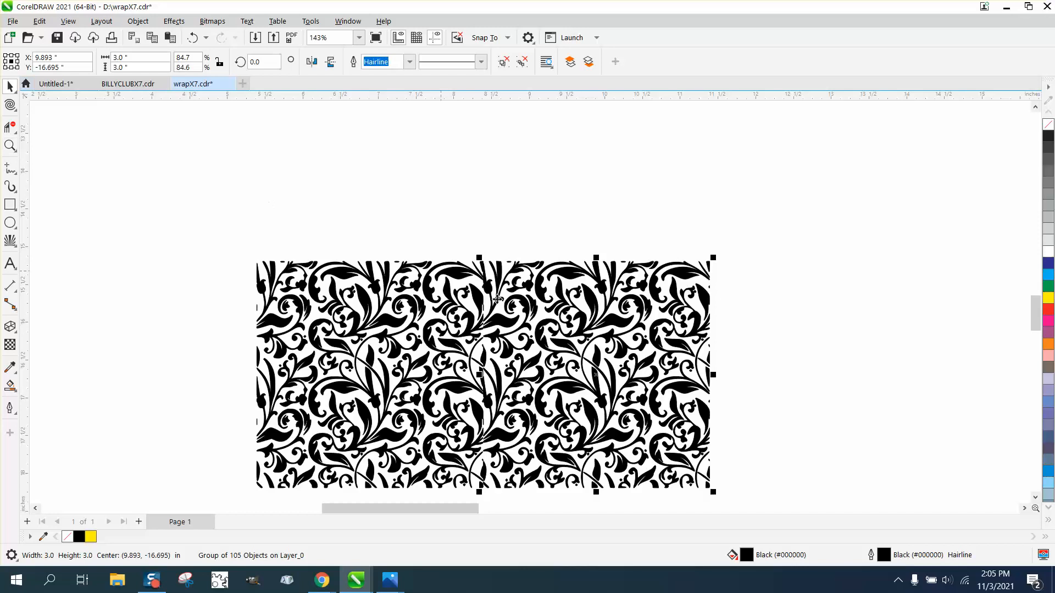
pyautogui.press('Delete')
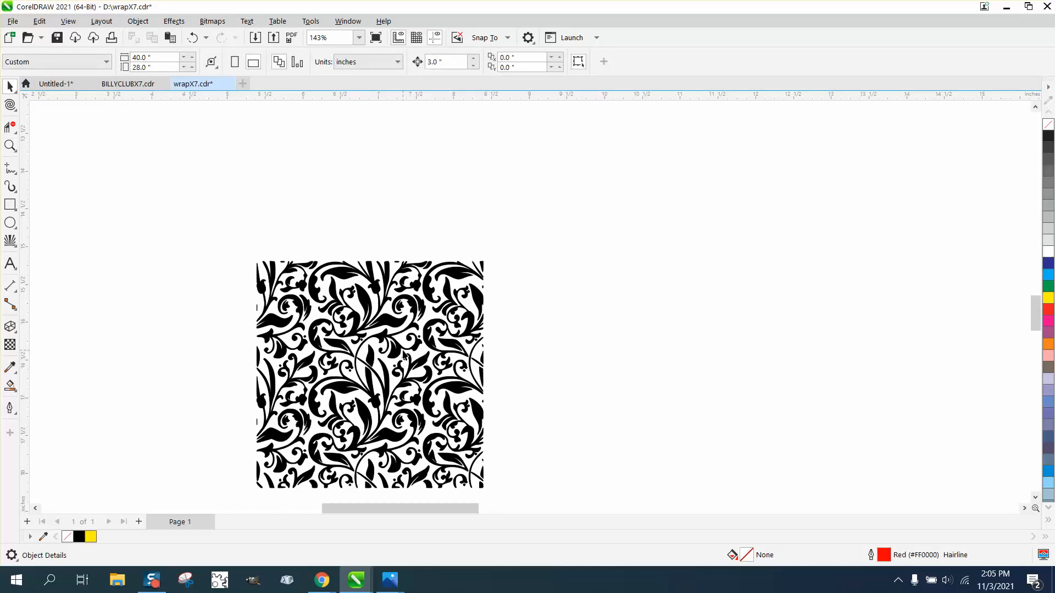
# - Move the floral square about 1 inch up and add a horizontally mirrored copy flush against its right edge
pyautogui.click(393, 352)
pyautogui.moveTo(393, 352); pyautogui.dragTo(395, 273)
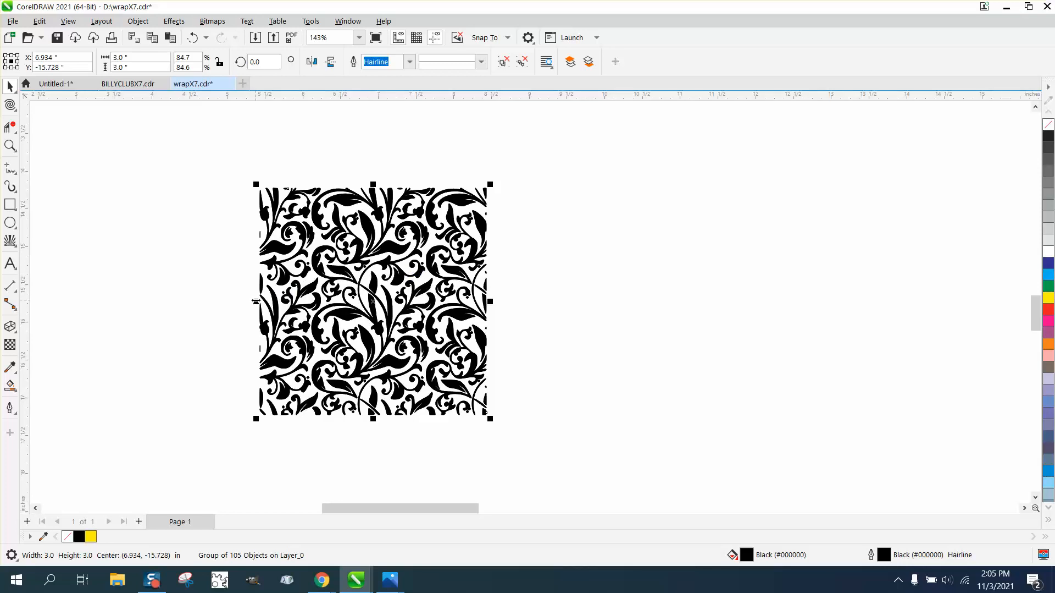
pyautogui.moveTo(256, 301); pyautogui.dragTo(510, 308)
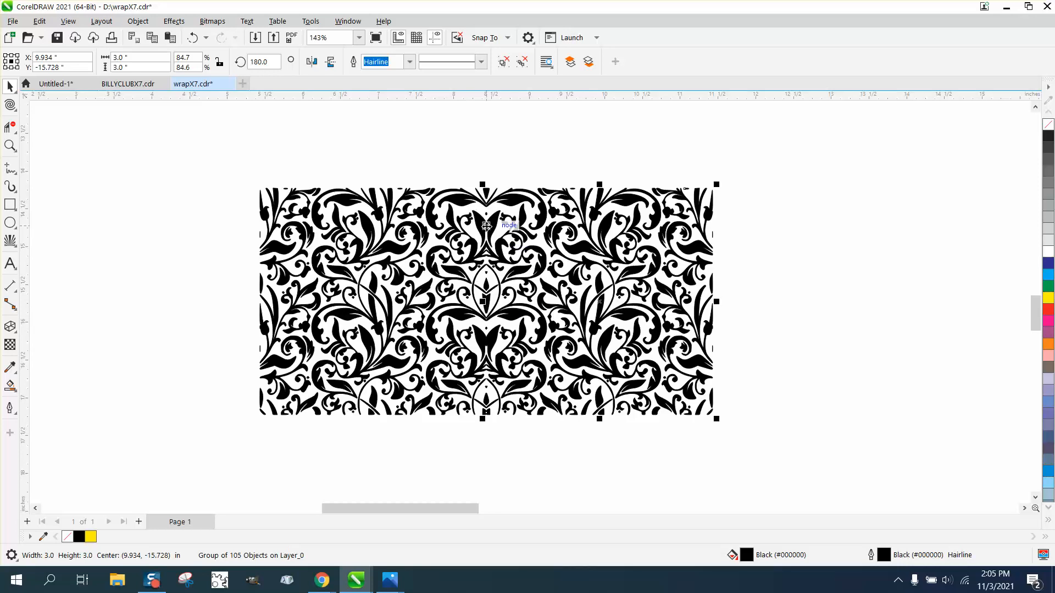
pyautogui.moveTo(253, 172); pyautogui.dragTo(794, 476)
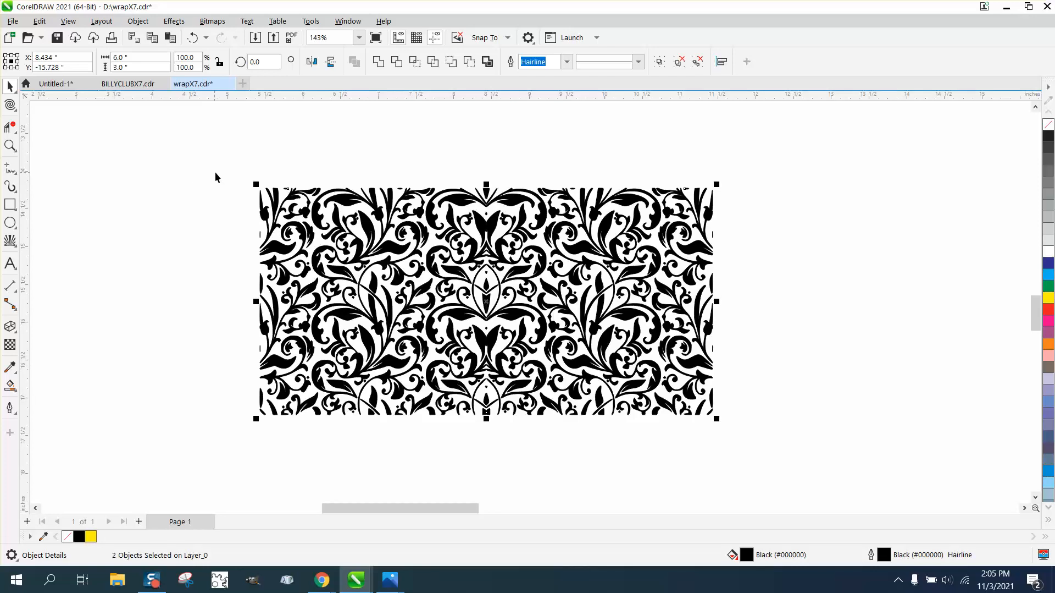
pyautogui.moveTo(219, 180); pyautogui.dragTo(763, 476)
pyautogui.hotkey('ctrl', 'g')
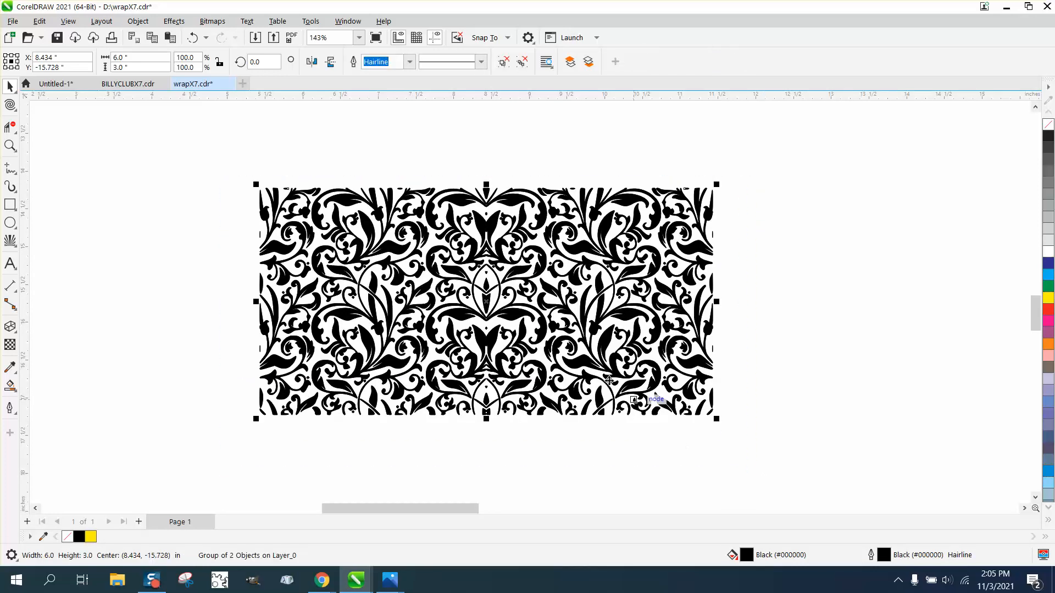
pyautogui.click(194, 39)
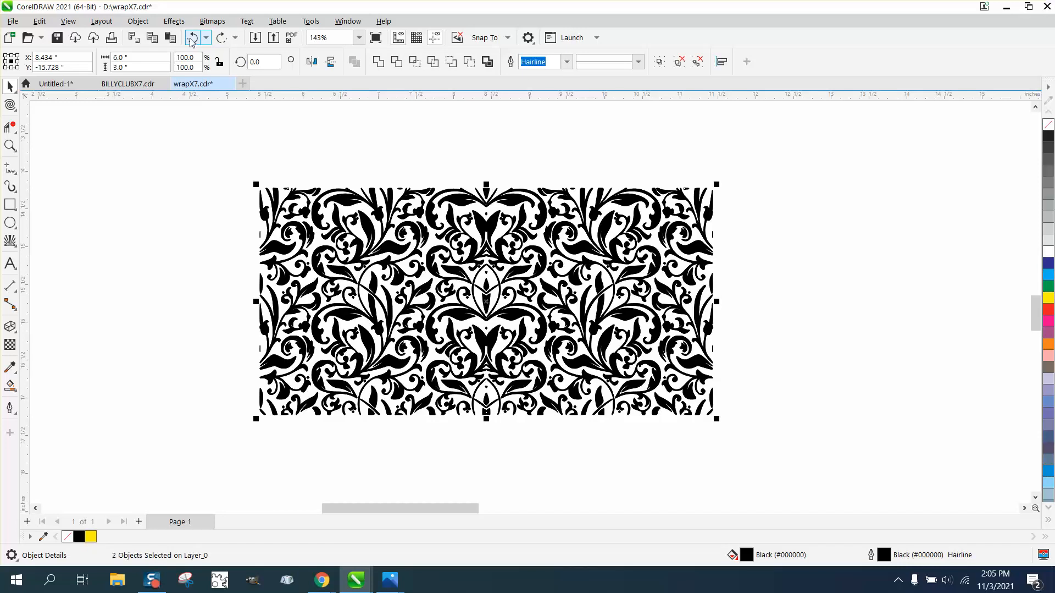
pyautogui.click(191, 39)
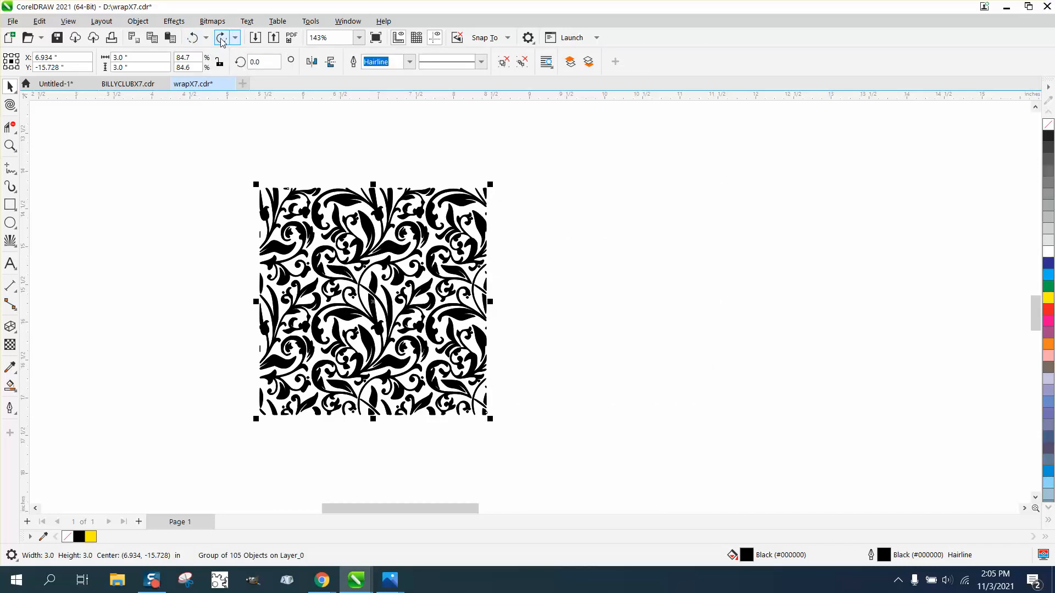
pyautogui.click(220, 38)
# - Group the two mirrored squares and add a horizontally mirrored copy of the group flush against its right edge
pyautogui.moveTo(228, 159); pyautogui.dragTo(813, 449)
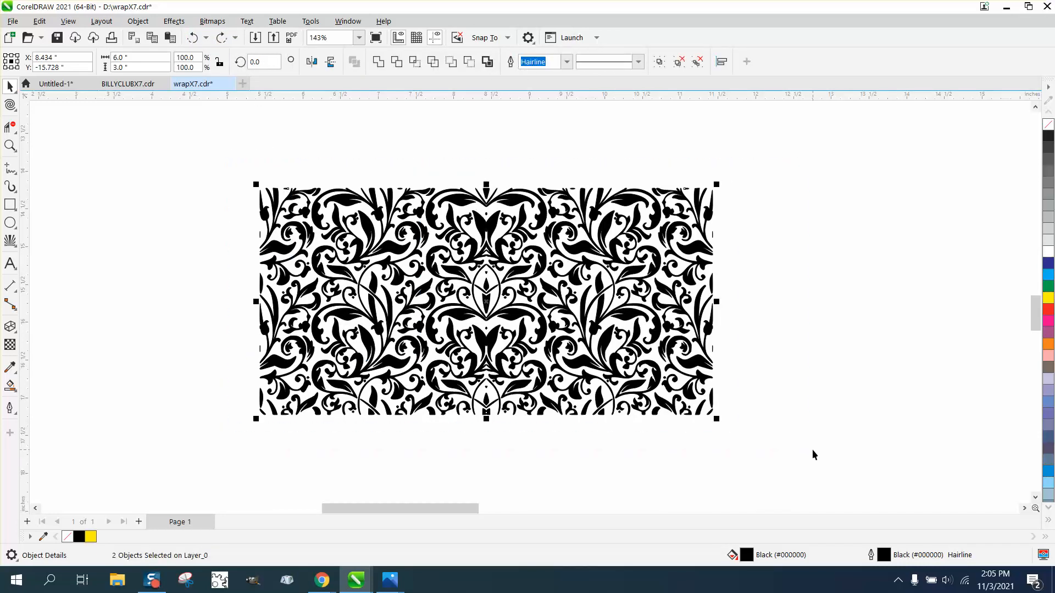
pyautogui.hotkey('ctrl', 'g')
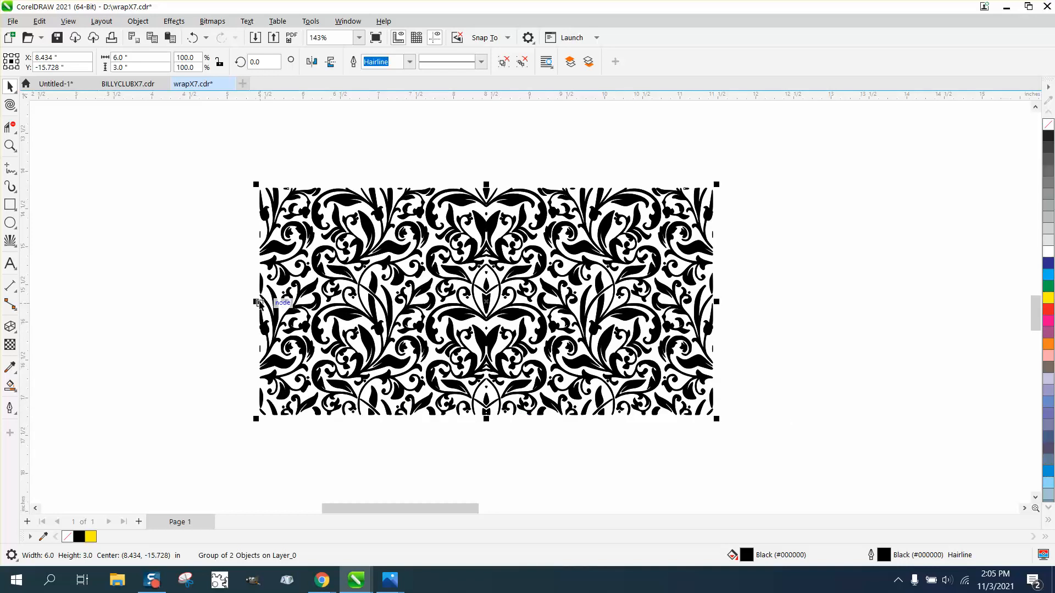
pyautogui.moveTo(257, 301); pyautogui.dragTo(772, 308)
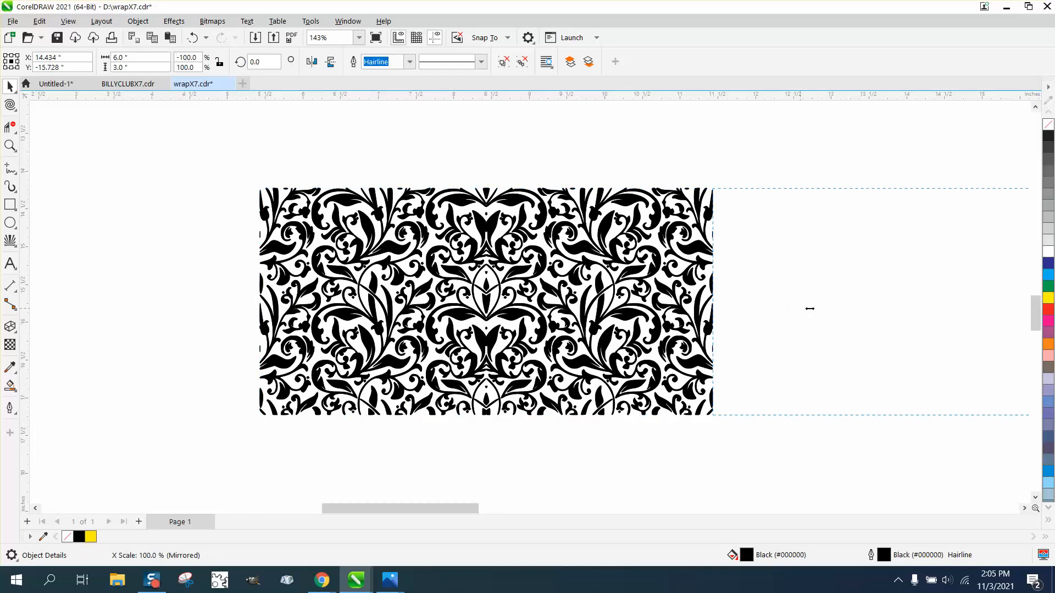
pyautogui.moveTo(860, 310); pyautogui.dragTo(873, 307)
pyautogui.rightClick(873, 308)
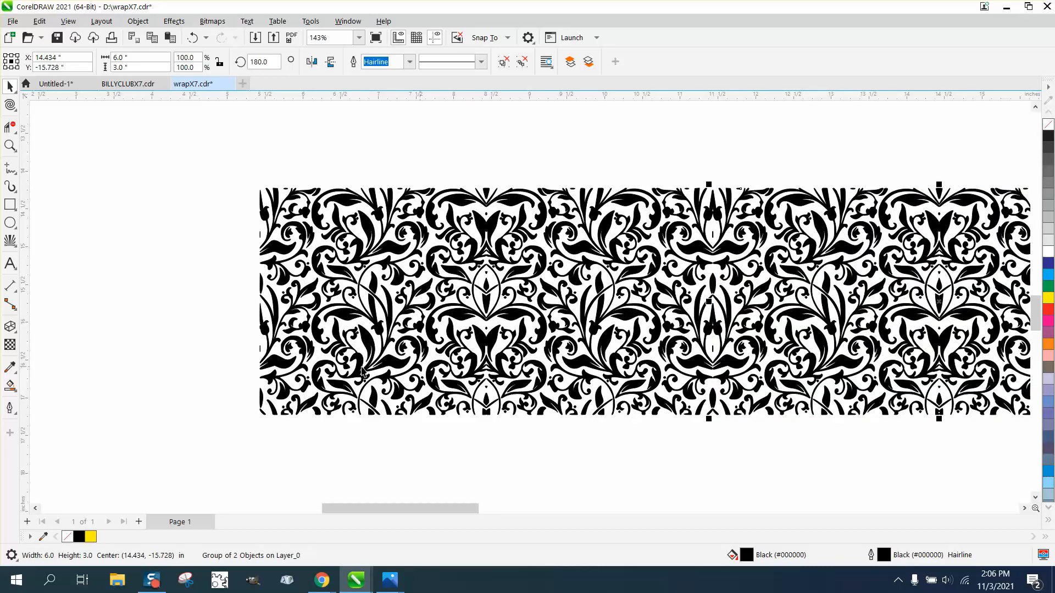
# - Move both pattern halves about 2.5 inches left and 0.8 inches up, and group them into one strip
pyautogui.scroll(-1, 198, 352)
pyautogui.moveTo(204, 219); pyautogui.dragTo(978, 409)
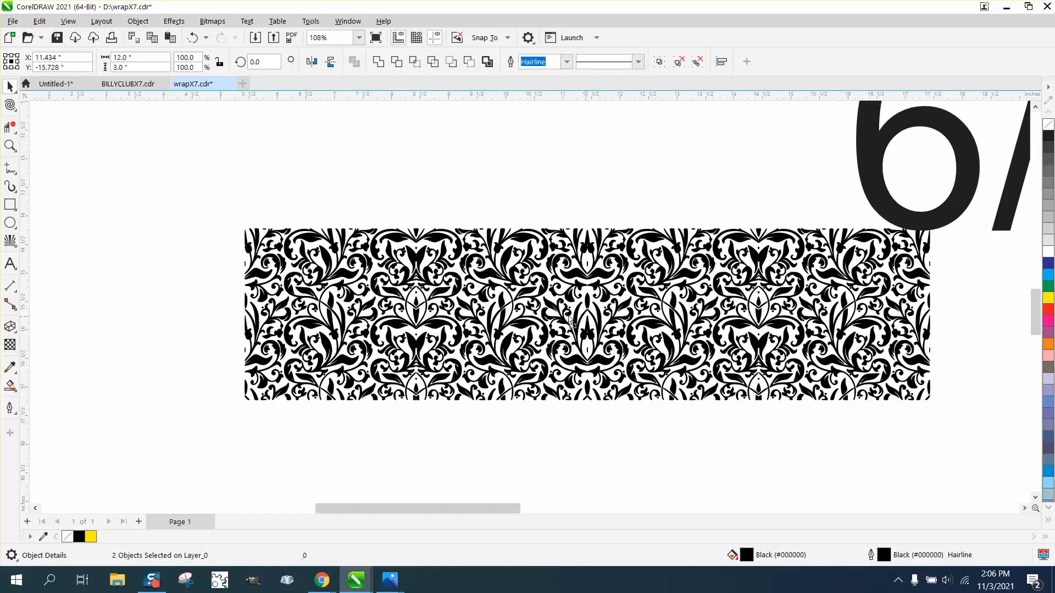
pyautogui.moveTo(578, 322); pyautogui.dragTo(432, 274)
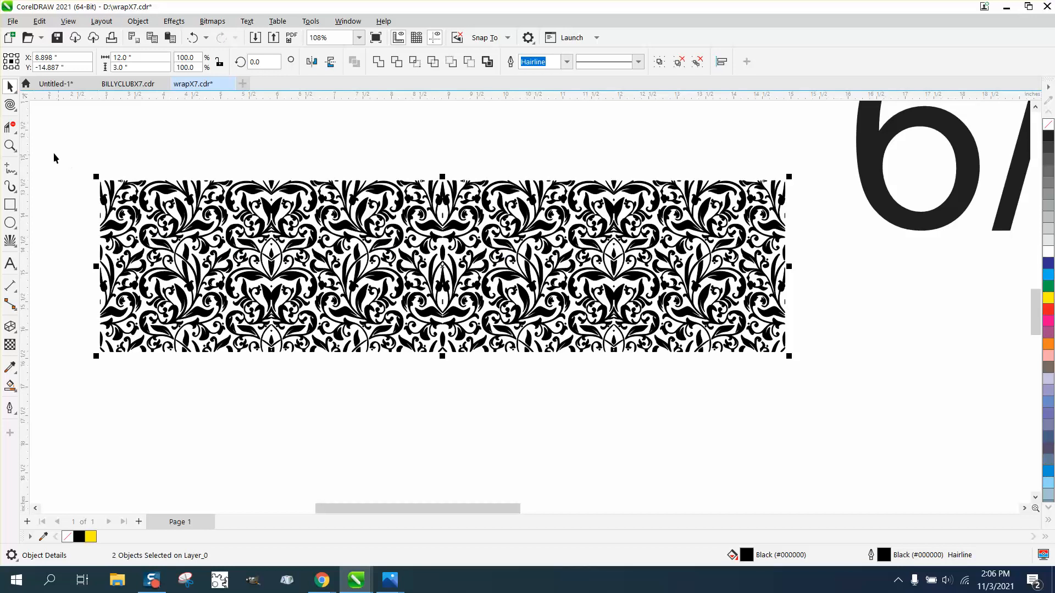
pyautogui.moveTo(68, 156); pyautogui.dragTo(825, 384)
pyautogui.hotkey('ctrl', 'g')
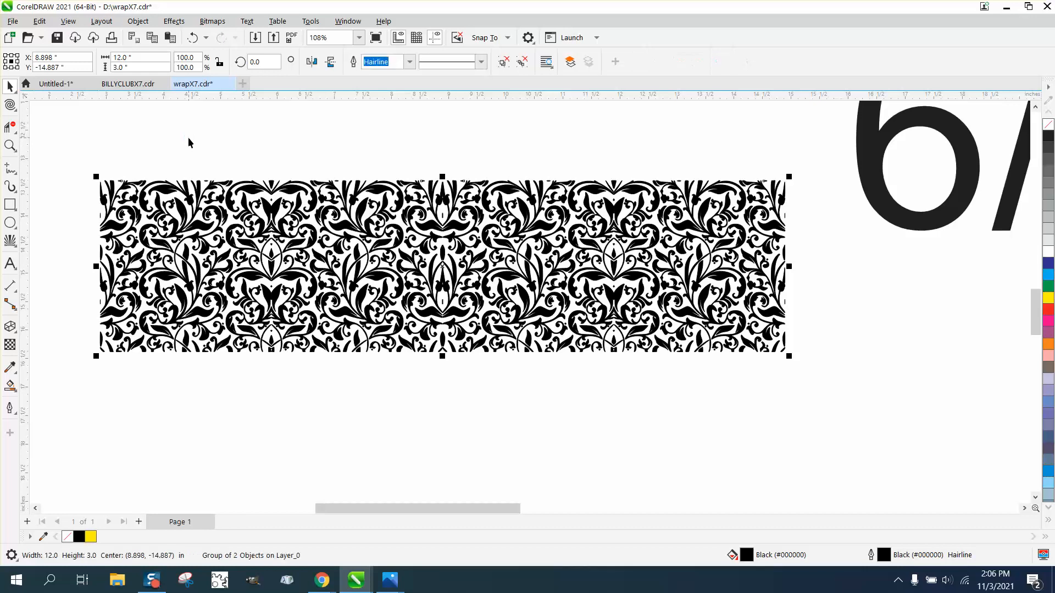
# - Set the grouped pattern strip's width to 12.5 inches and move it about 3.3 inches up and slightly left
pyautogui.doubleClick(145, 56)
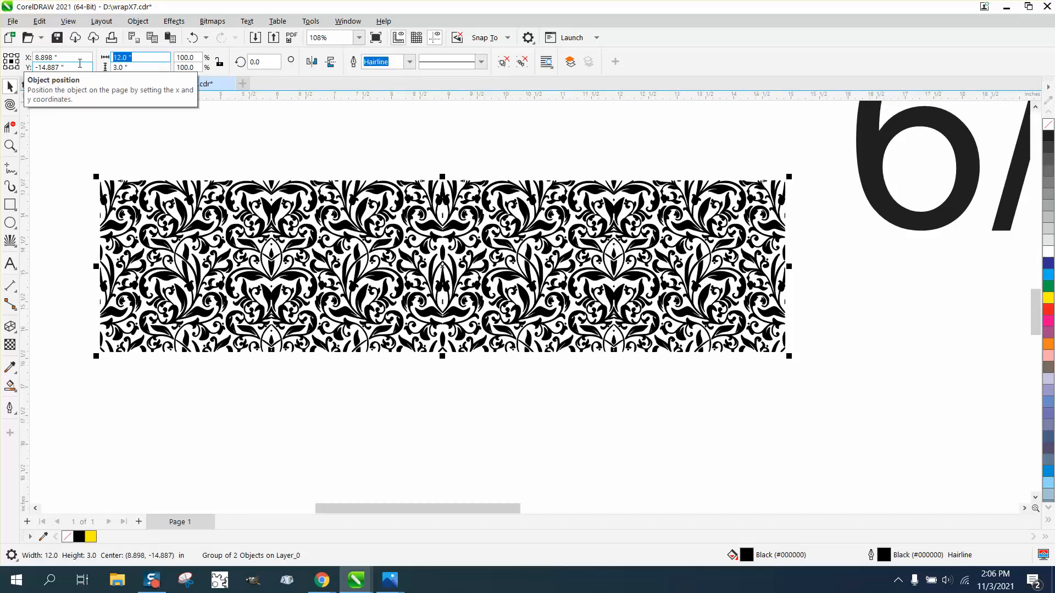
pyautogui.write('12.')
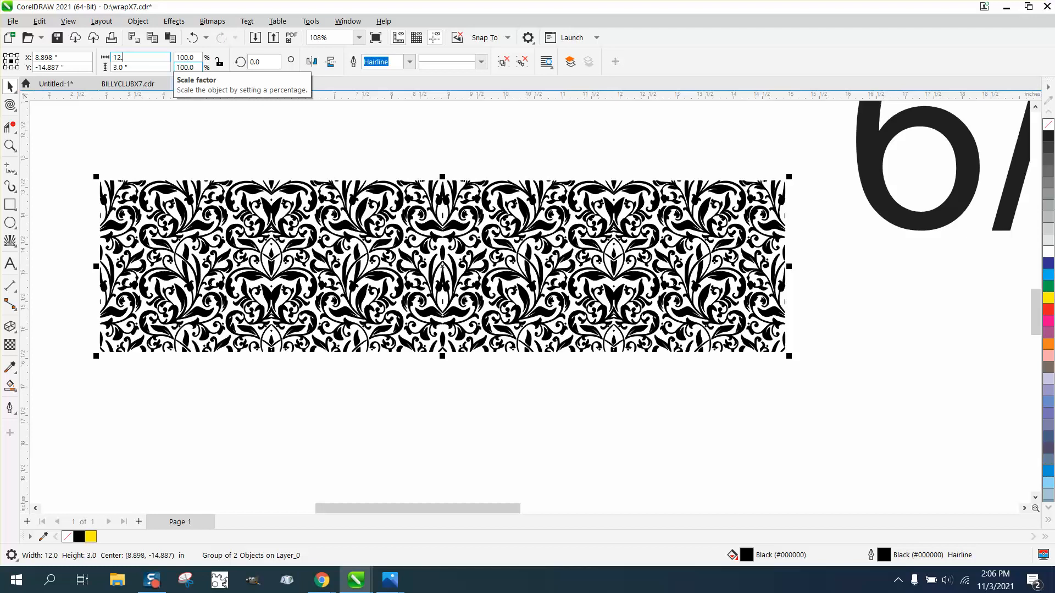
pyautogui.write('5')
pyautogui.press('Return')
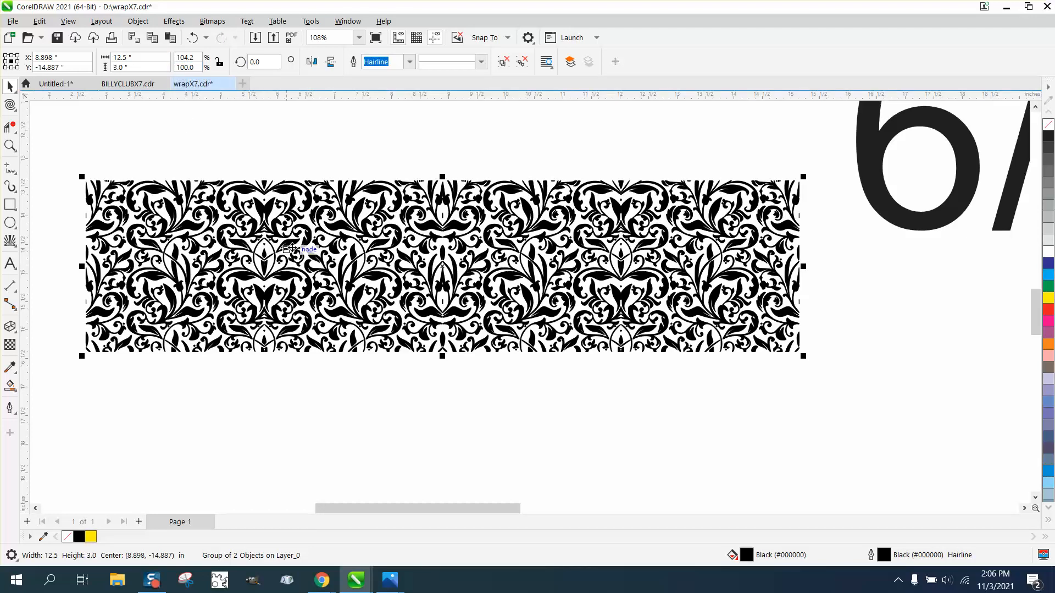
pyautogui.scroll(-3, 605, 323)
pyautogui.scroll(-1, 887, 318)
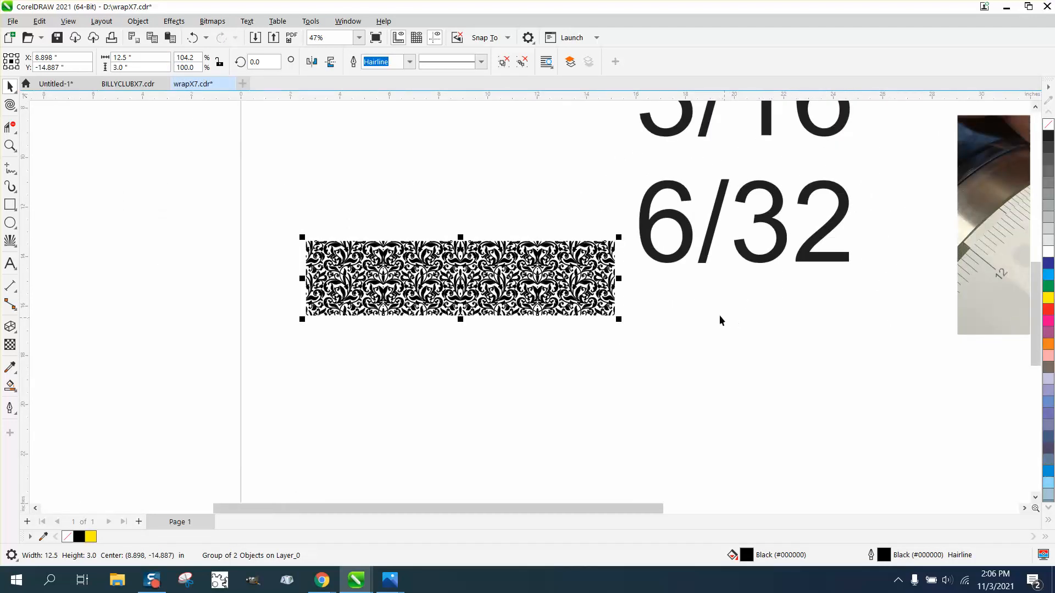
pyautogui.moveTo(441, 275); pyautogui.dragTo(424, 193)
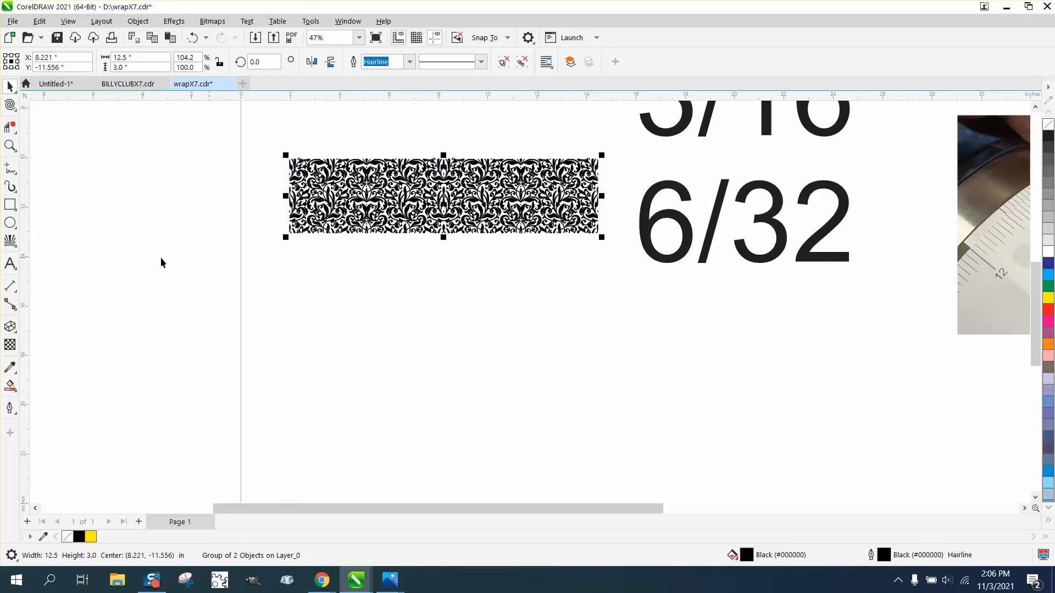
# - Draw a rectangle below the pattern strip and size it 12.5 inches wide by 3 inches high
pyautogui.click(10, 204)
pyautogui.moveTo(292, 271); pyautogui.dragTo(600, 355)
pyautogui.click(129, 58)
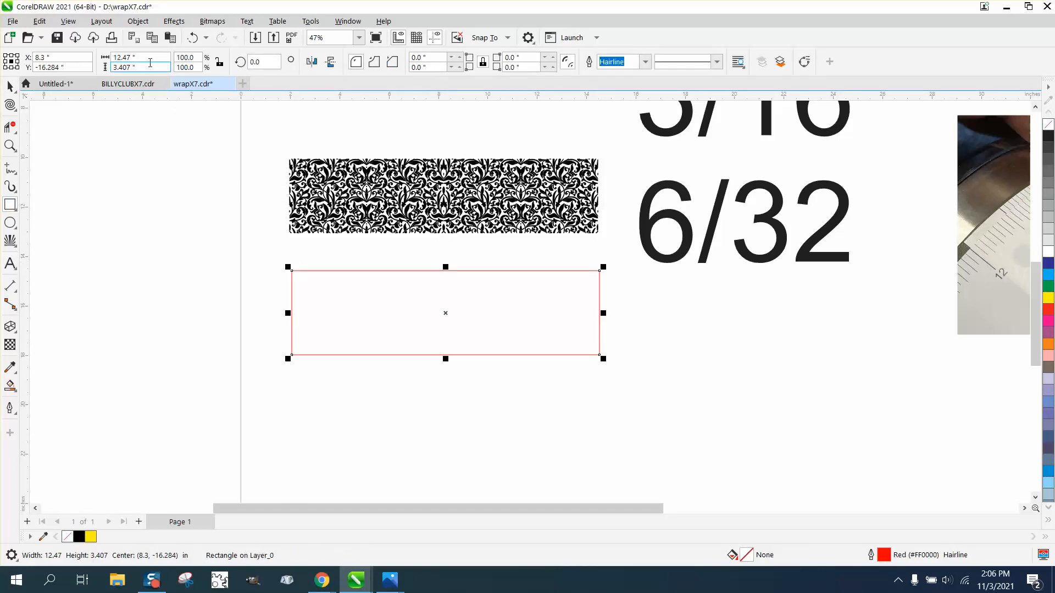
pyautogui.moveTo(128, 62); pyautogui.dragTo(88, 65)
pyautogui.write('12.')
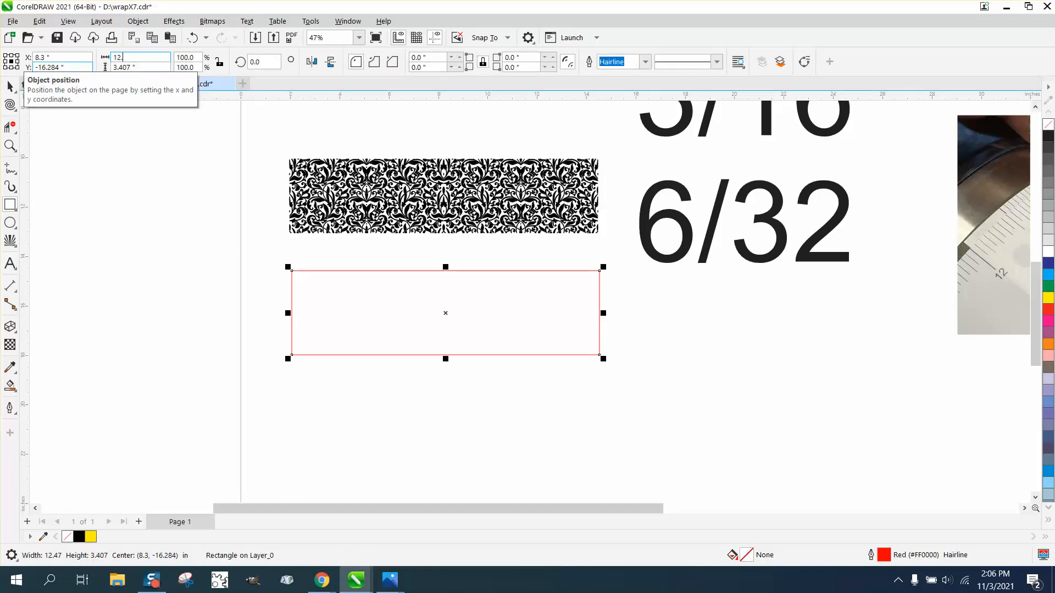
pyautogui.write('5')
pyautogui.press('Return')
pyautogui.press('Tab')
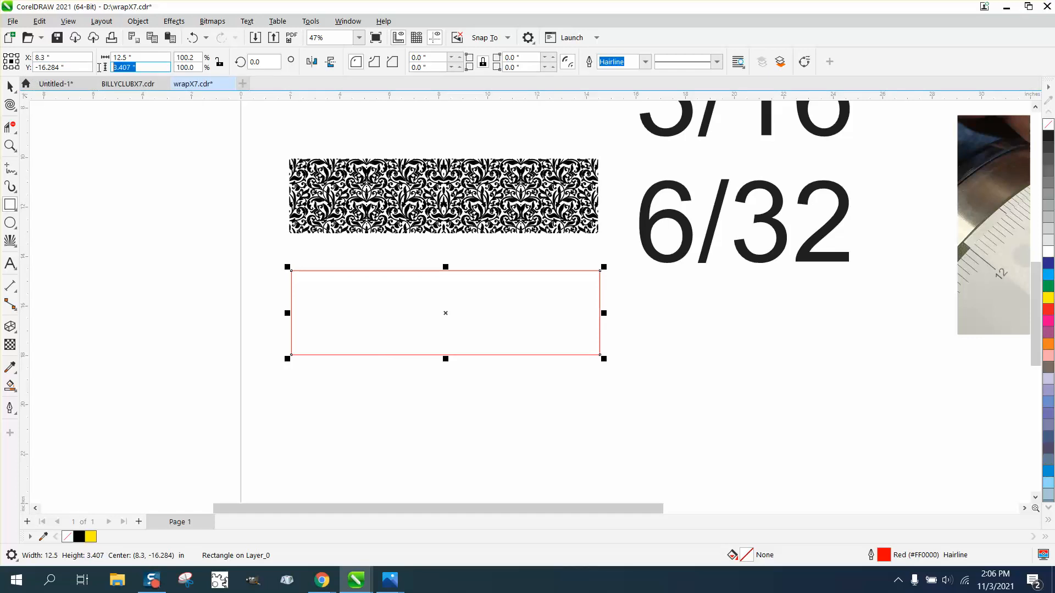
pyautogui.write('3')
pyautogui.press('Return')
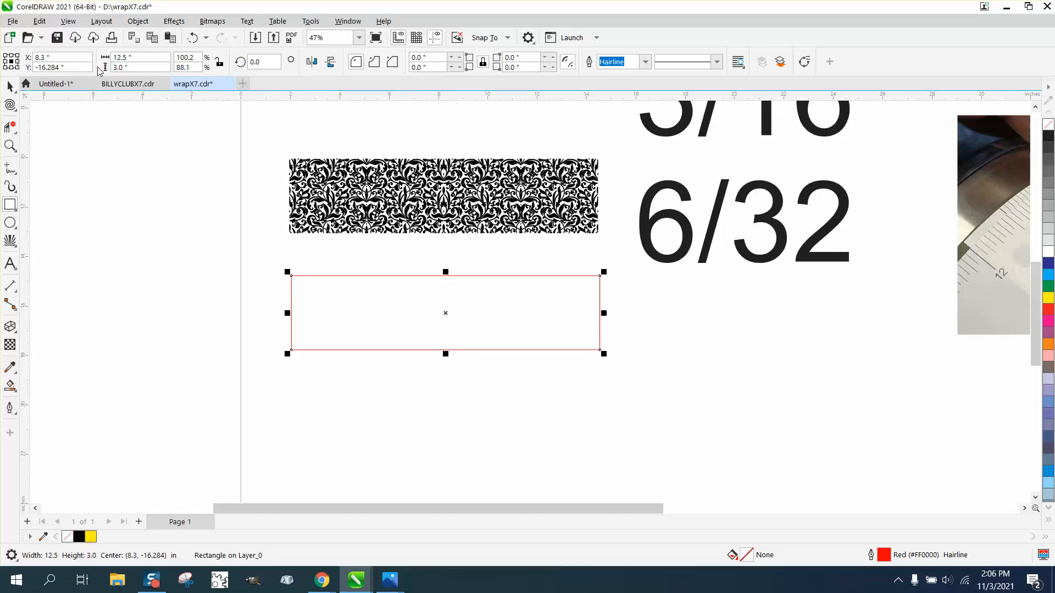
# - Convert the rectangle to curves and display its corner nodes with the Shape tool
pyautogui.click(138, 21)
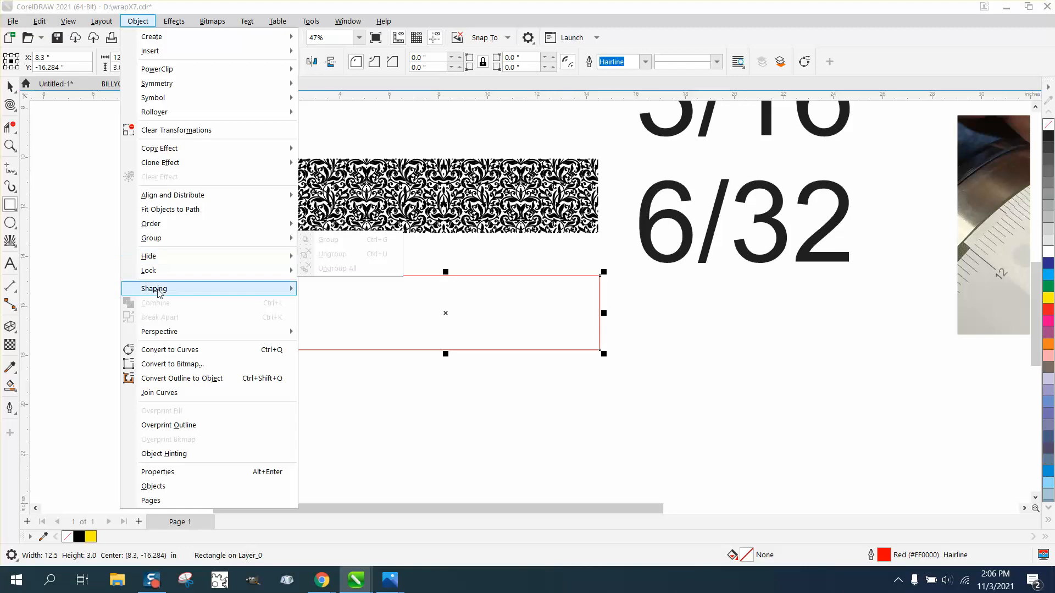
pyautogui.click(165, 349)
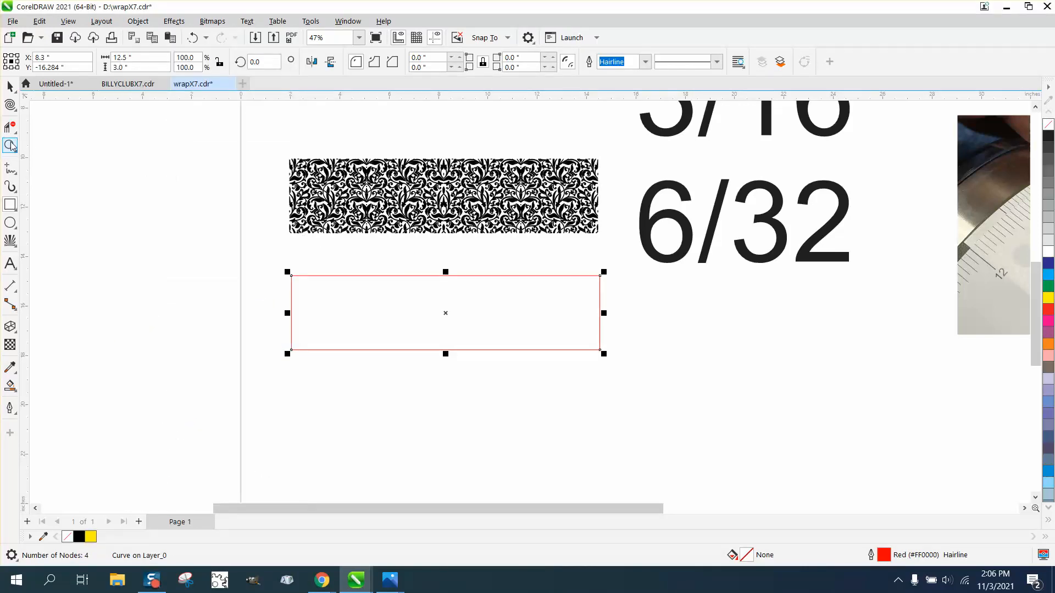
pyautogui.click(10, 145)
pyautogui.moveTo(240, 247); pyautogui.dragTo(609, 416)
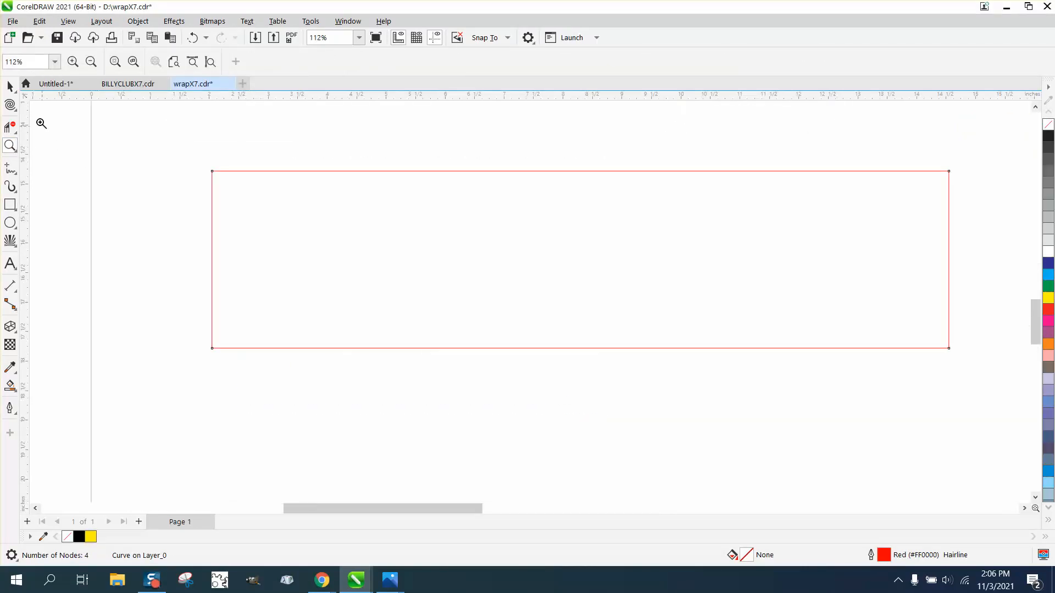
pyautogui.click(18, 110)
pyautogui.click(48, 103)
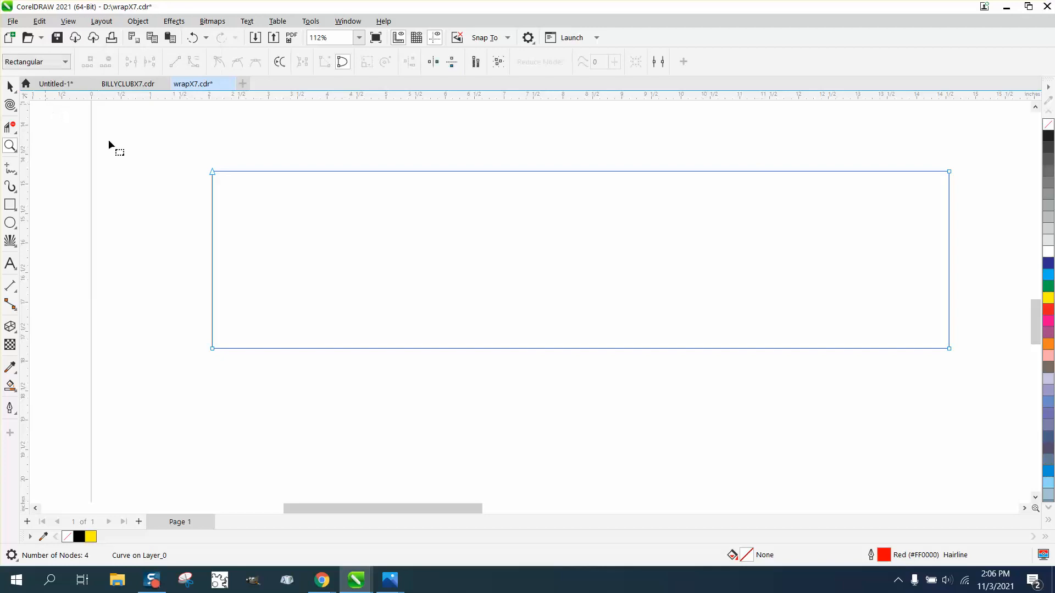
pyautogui.click(10, 87)
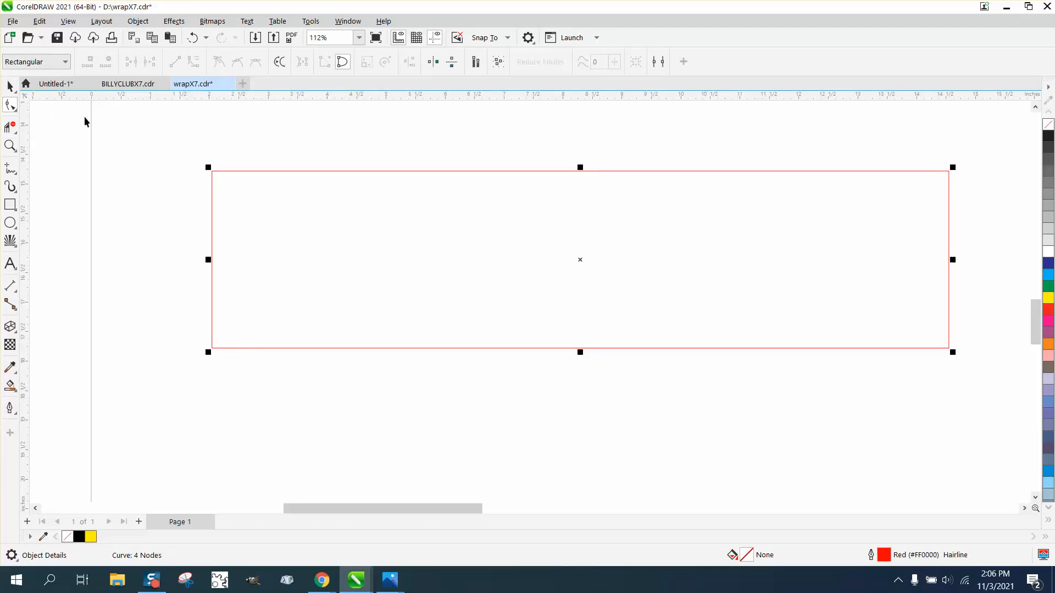
# - Deselect the rectangle and set the document's nudge distance to 3/32 inch
pyautogui.click(250, 164)
pyautogui.scroll(-5, 270, 230)
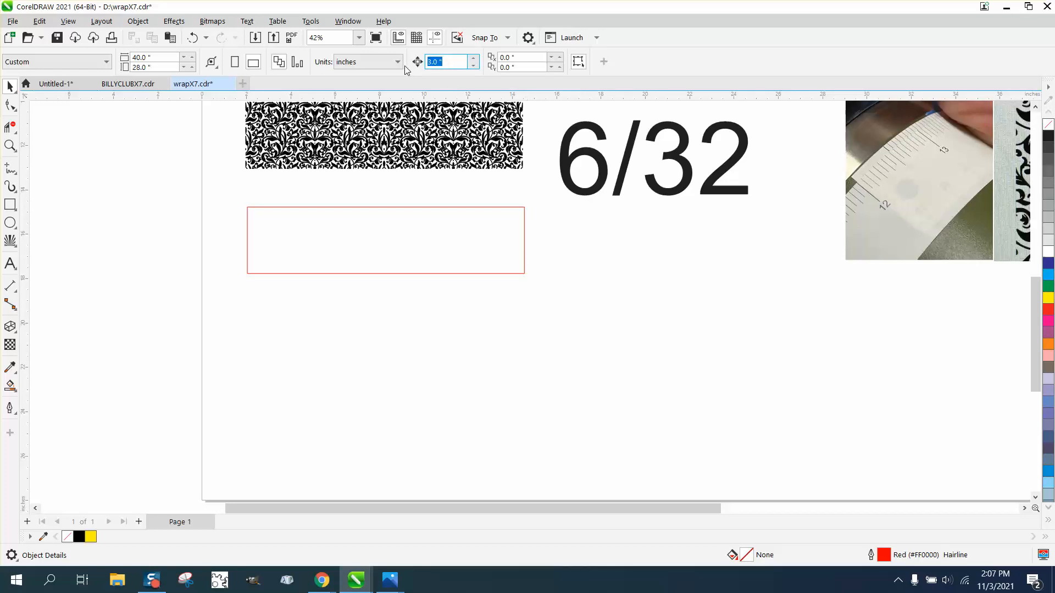
pyautogui.write('3/32')
pyautogui.press('Return')
# - Taper the rectangle outline by nudging its lower corner nodes inward by one 3/32-inch nudge on each side
pyautogui.click(10, 145)
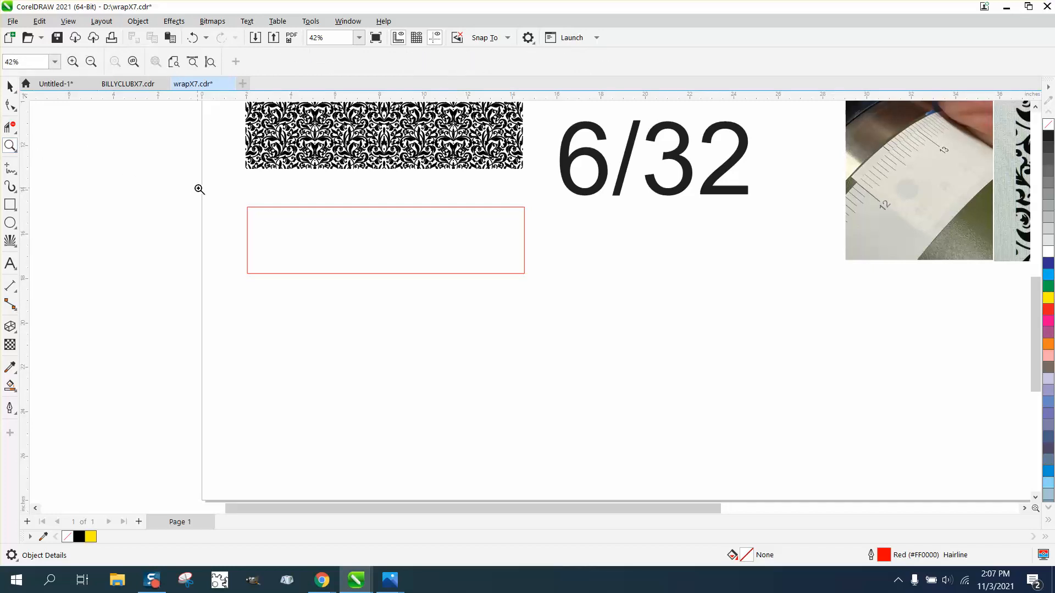
pyautogui.moveTo(198, 189); pyautogui.dragTo(689, 352)
pyautogui.click(14, 110)
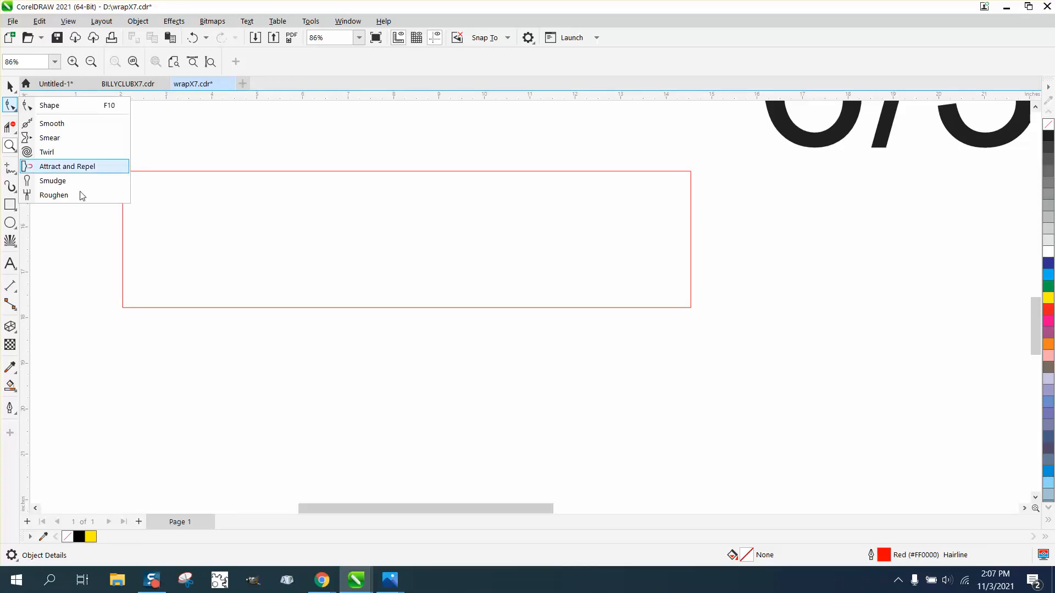
pyautogui.click(60, 107)
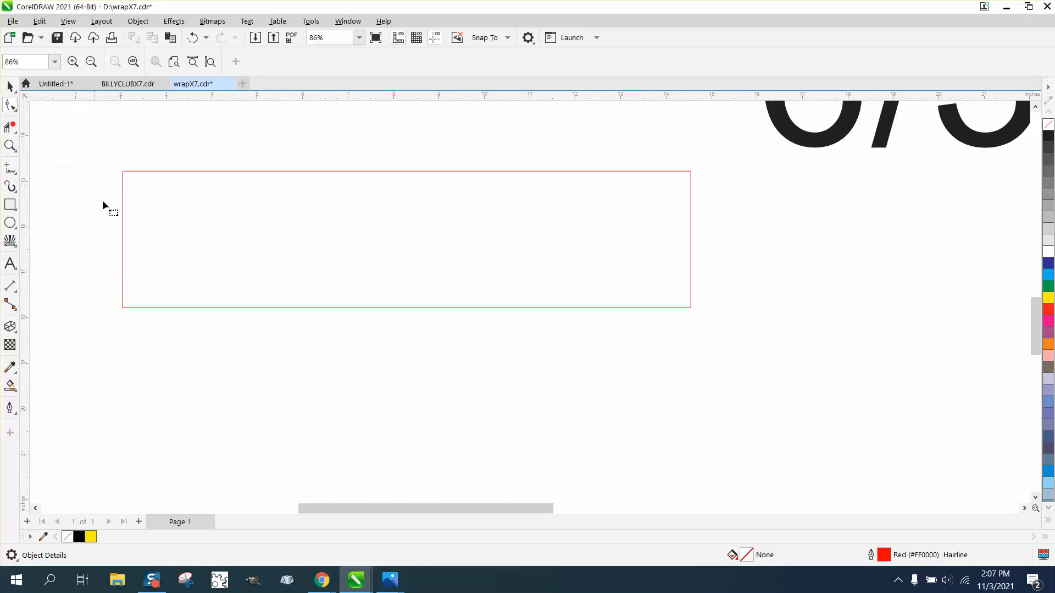
pyautogui.click(123, 307)
pyautogui.moveTo(139, 318); pyautogui.dragTo(143, 318)
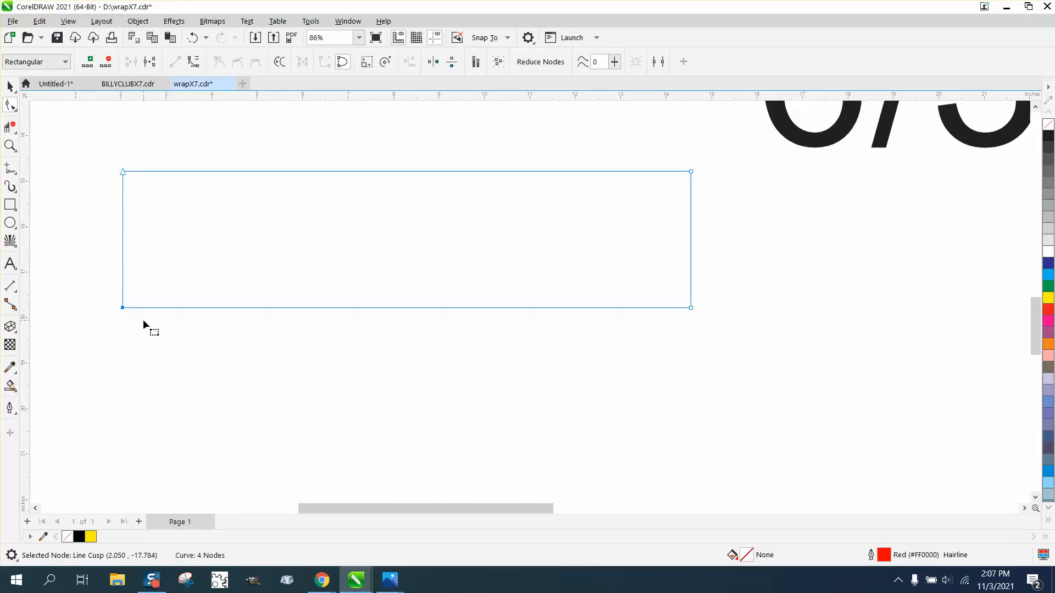
pyautogui.press('Right')
pyautogui.moveTo(674, 317); pyautogui.dragTo(661, 316)
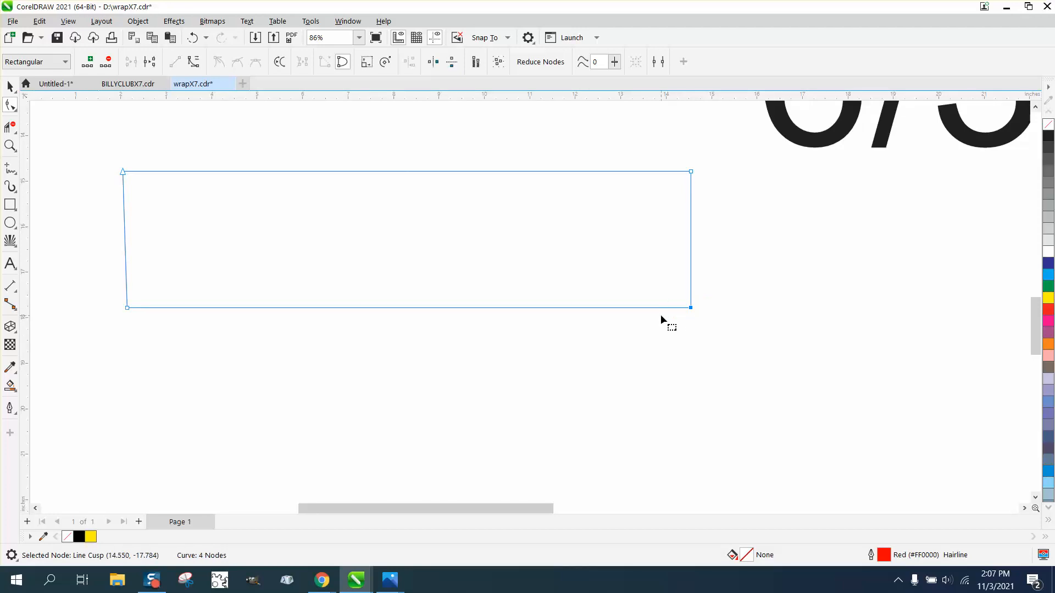
pyautogui.press('Left')
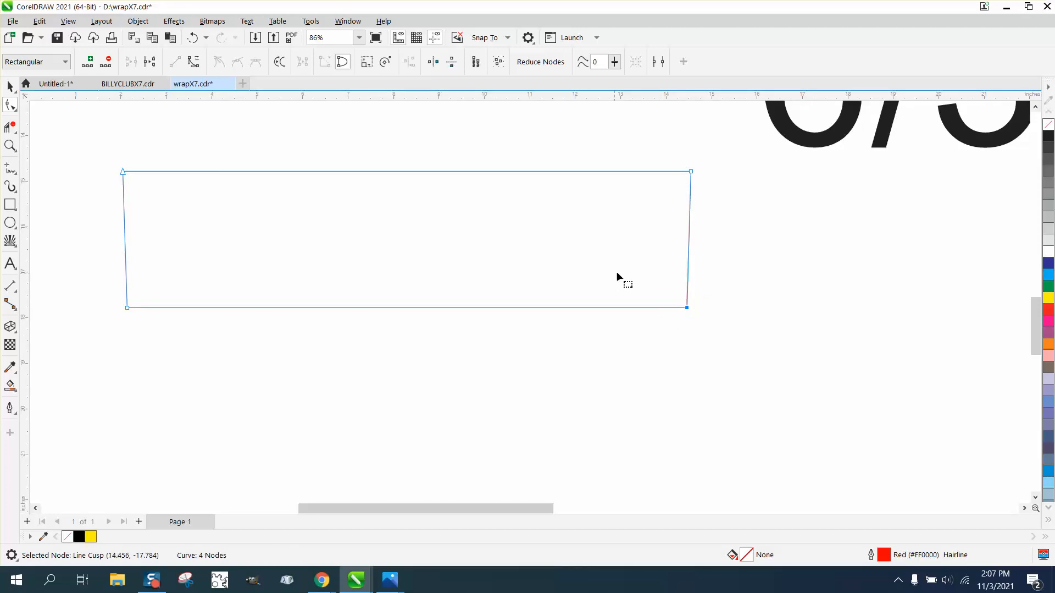
pyautogui.scroll(-1, 523, 301)
pyautogui.scroll(-1, 294, 297)
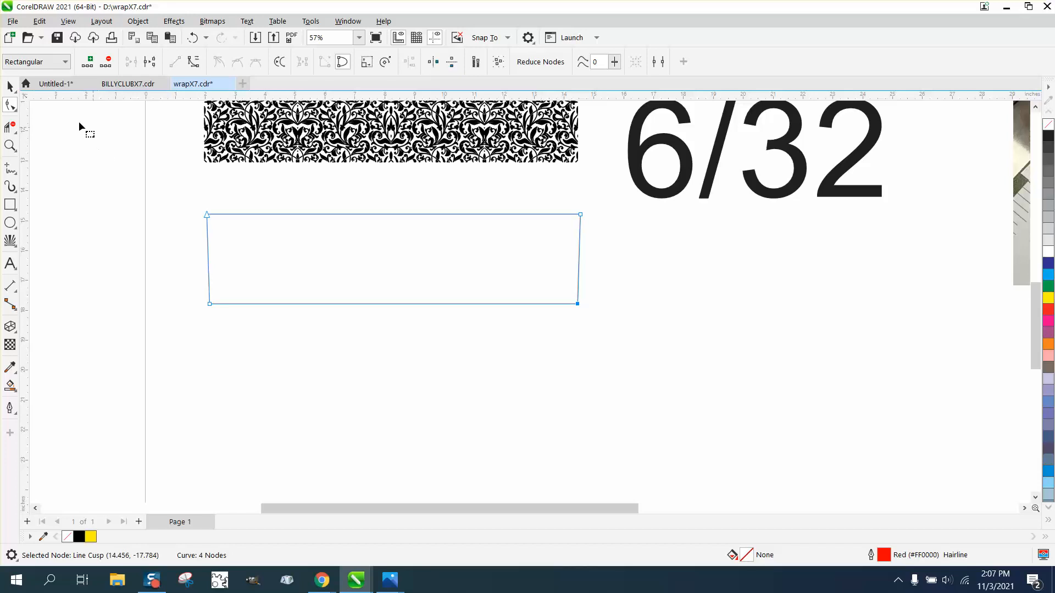
# - Select the tapered outline as an object and centre it on the page
pyautogui.click(10, 86)
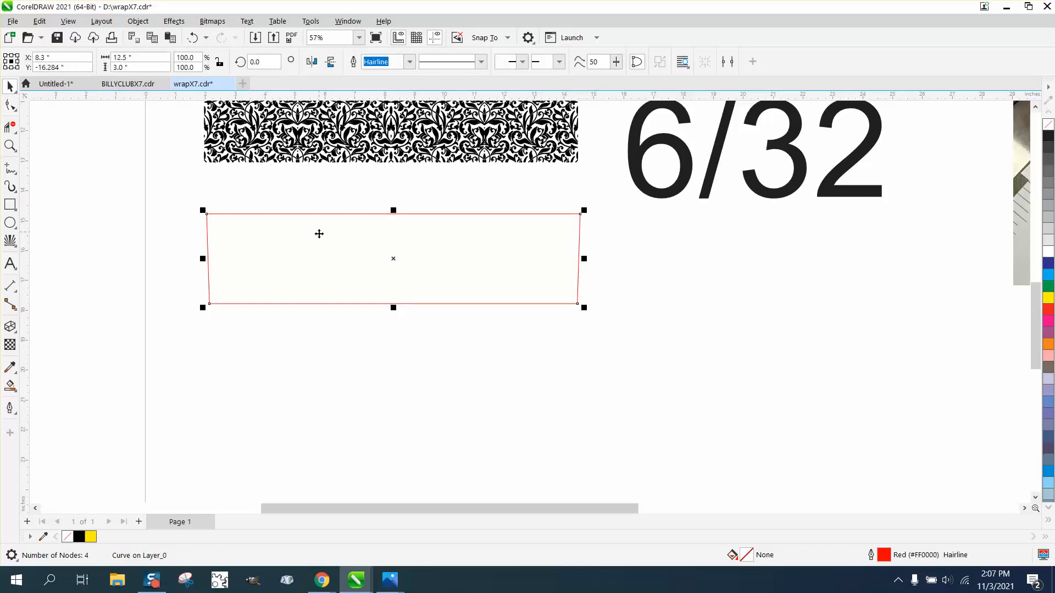
pyautogui.scroll(-1, 319, 233)
pyautogui.press('p')
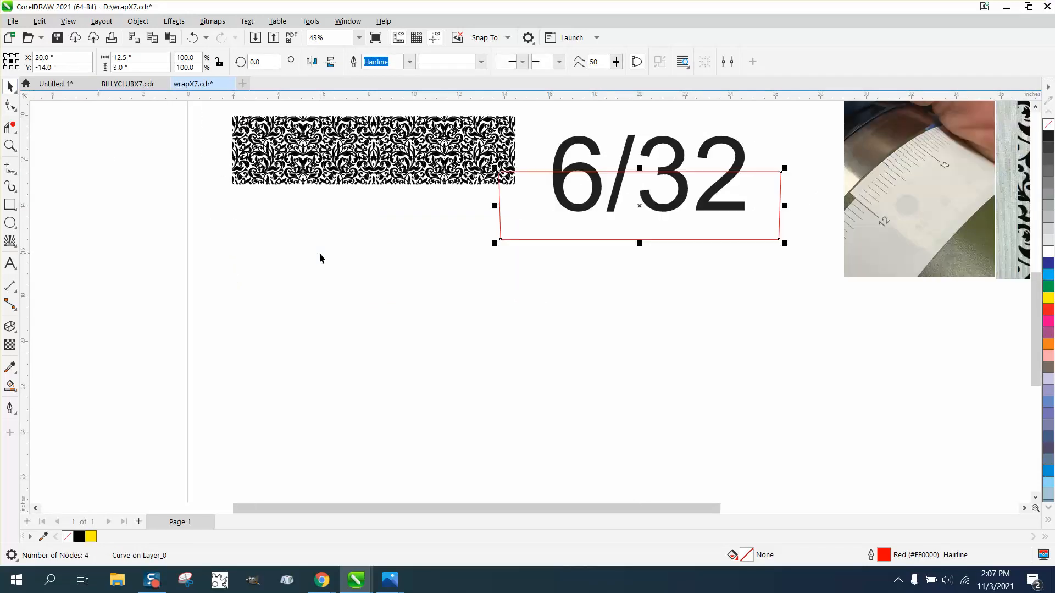
# - Delete the large fraction text notes beside the pattern strip
pyautogui.scroll(-1, 320, 253)
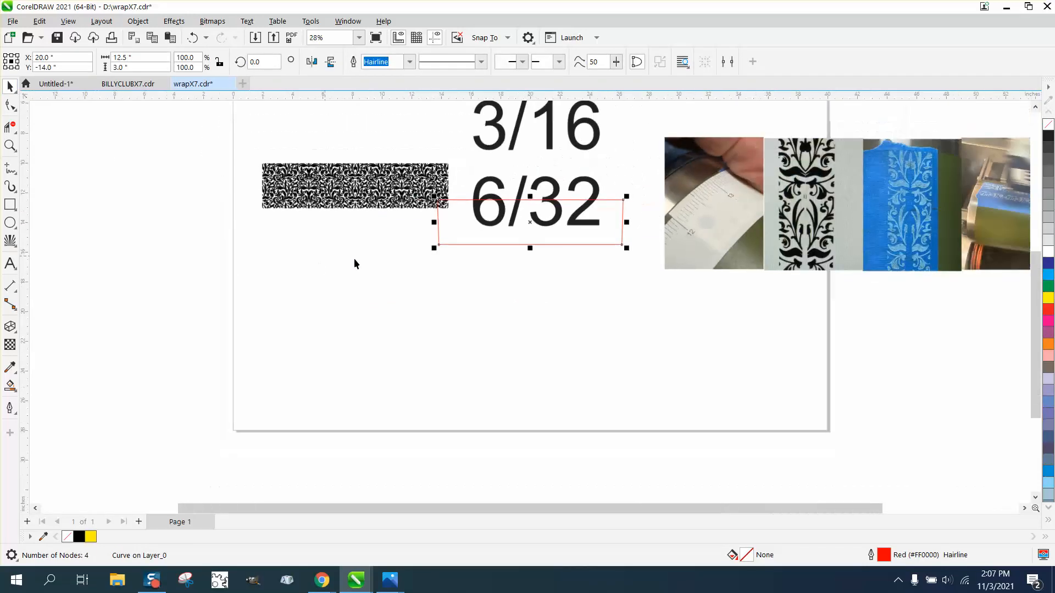
pyautogui.click(556, 183)
pyautogui.press('Delete')
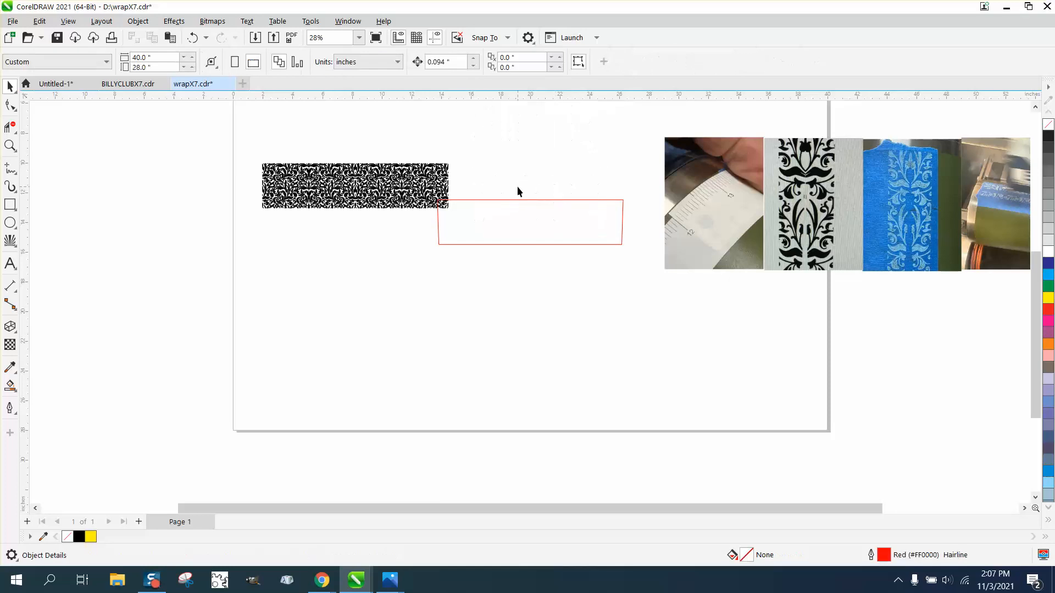
# - Centre the floral pattern strip on the page over the tapered outline and check its overlap at the lower-left corner
pyautogui.click(444, 168)
pyautogui.press('p')
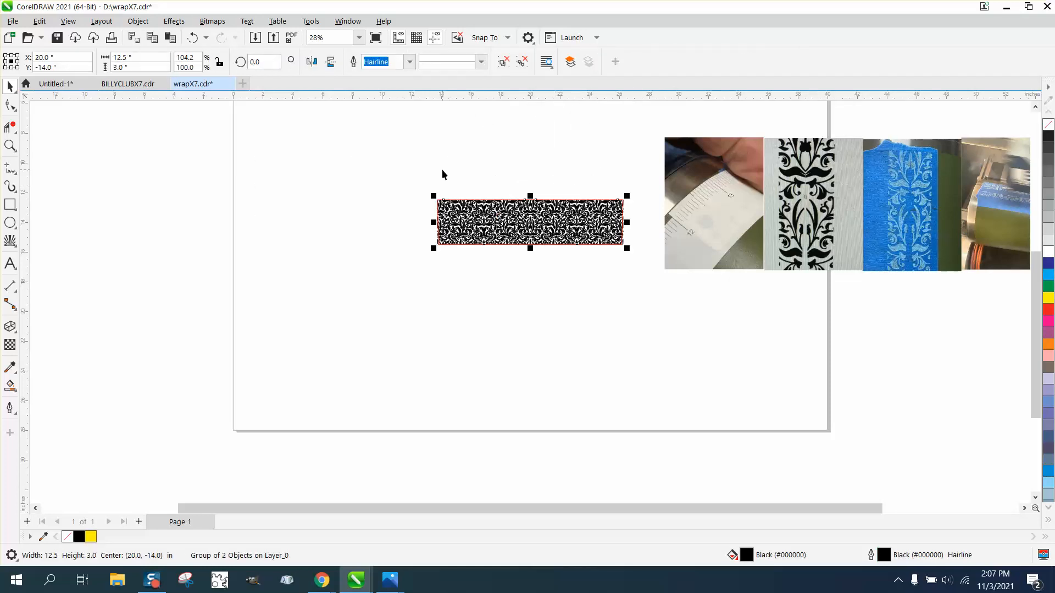
pyautogui.click(16, 147)
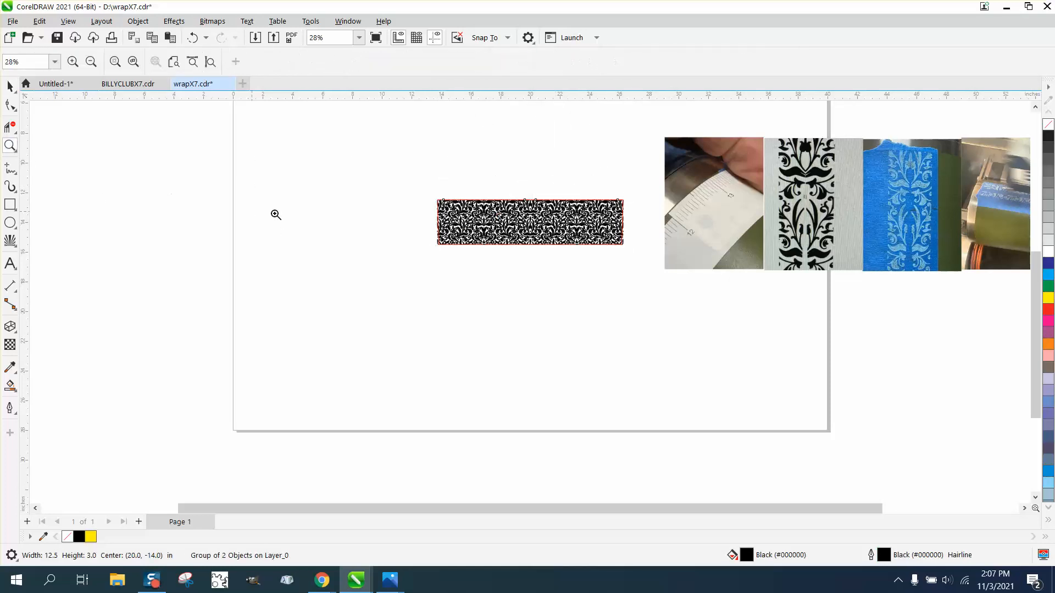
pyautogui.moveTo(421, 225); pyautogui.dragTo(464, 256)
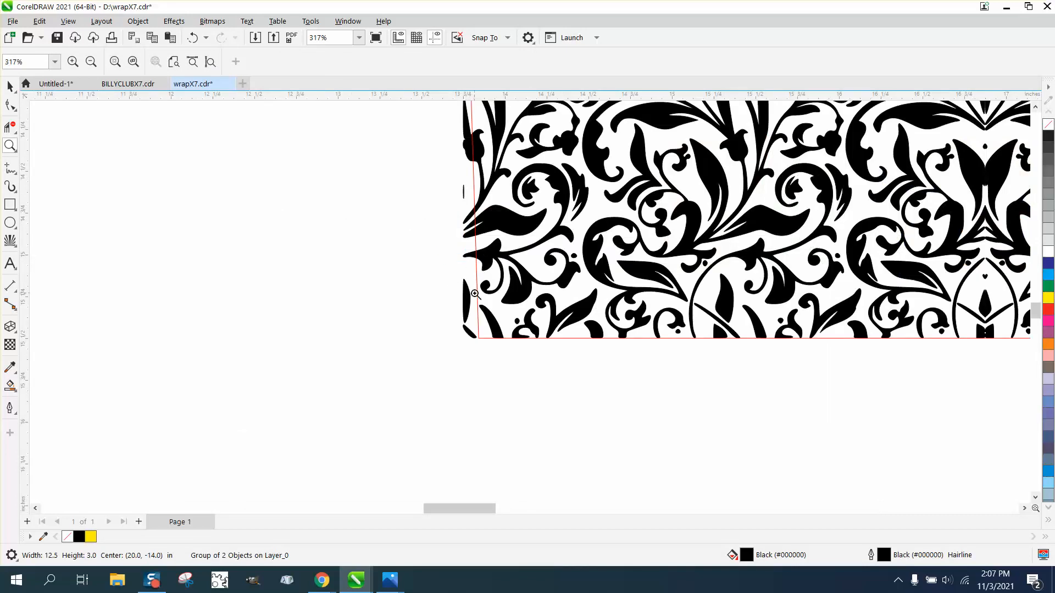
pyautogui.scroll(-5, 475, 298)
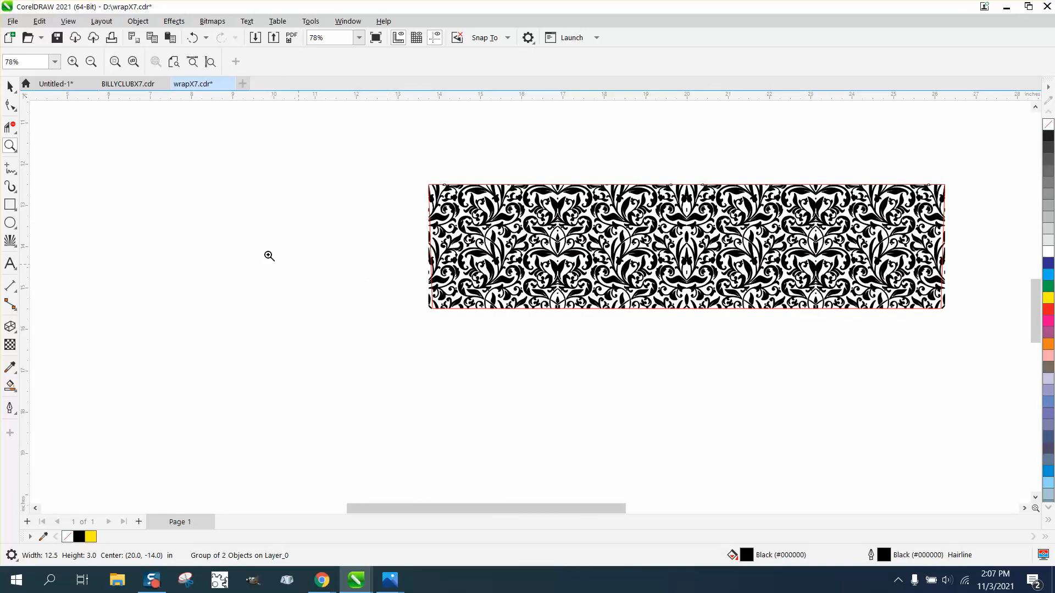
# - Intersect the floral pattern with the tapered outline and move the resulting trimmed pattern below the originals
pyautogui.click(10, 87)
pyautogui.moveTo(375, 158); pyautogui.dragTo(716, 337)
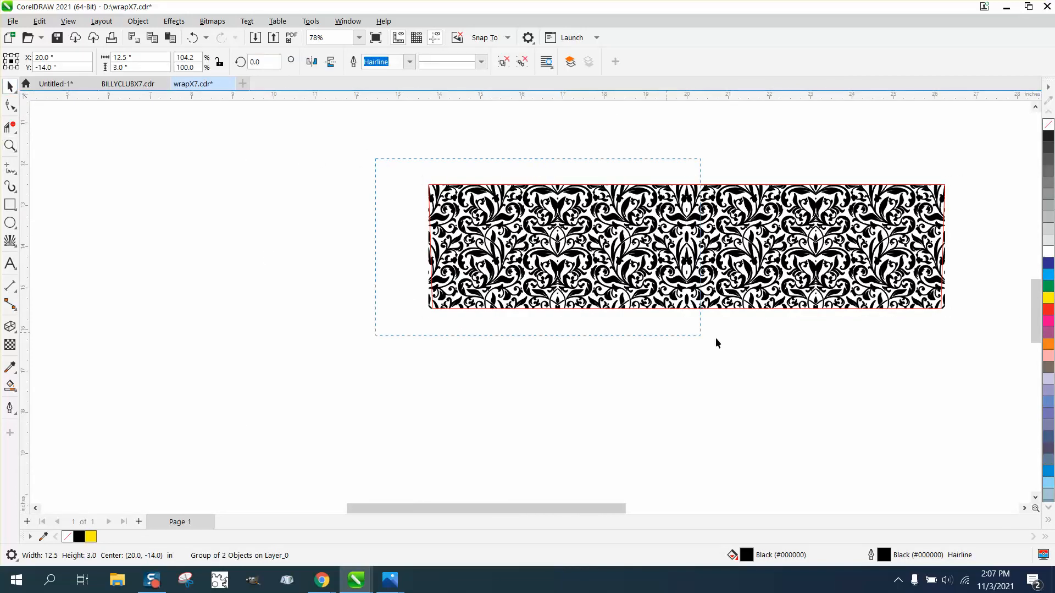
pyautogui.moveTo(968, 368); pyautogui.dragTo(967, 366)
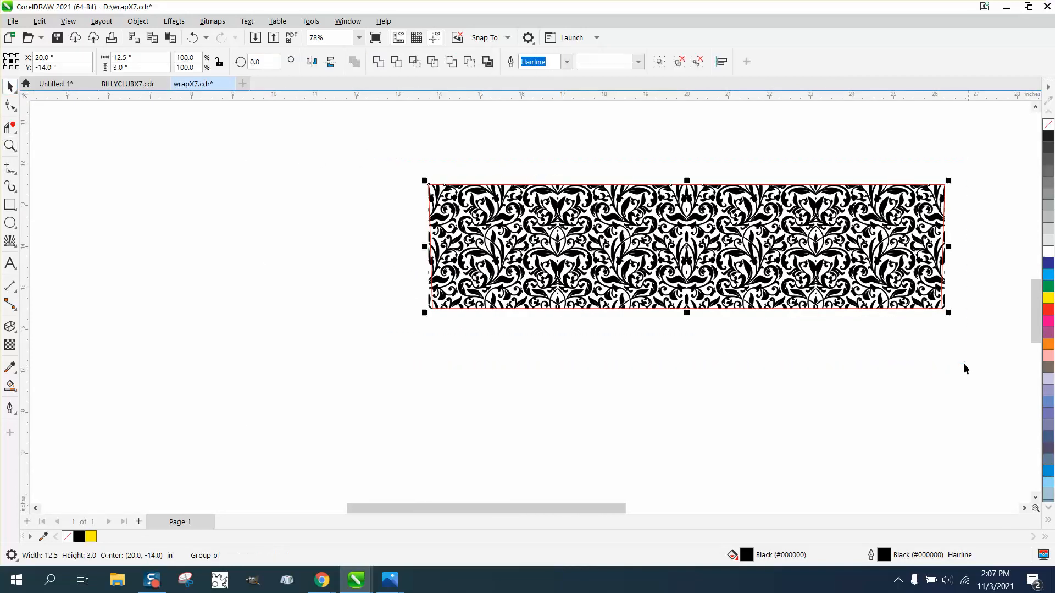
pyautogui.click(418, 65)
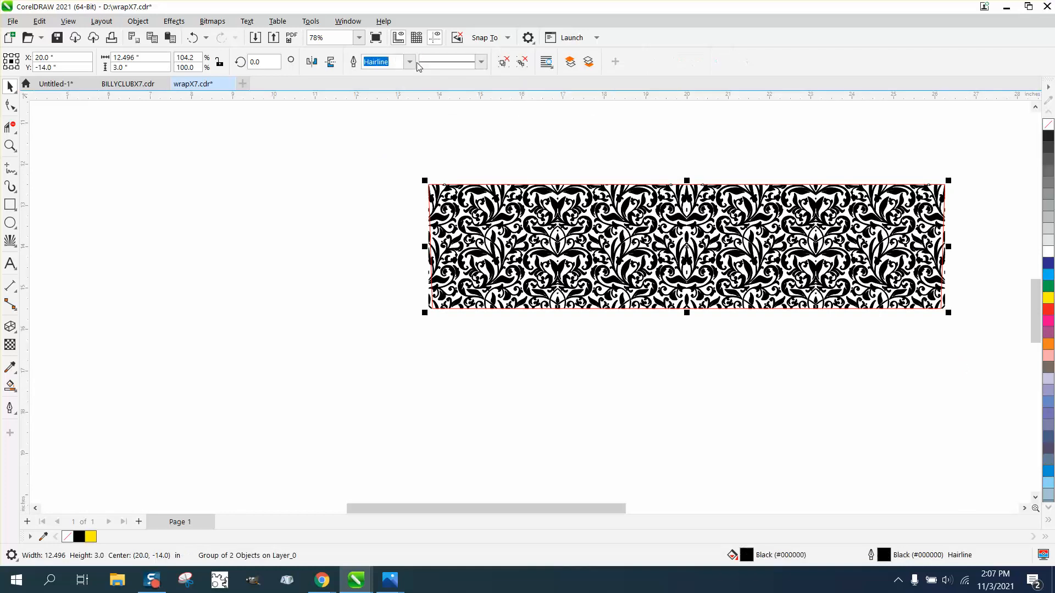
pyautogui.moveTo(690, 255); pyautogui.dragTo(569, 397)
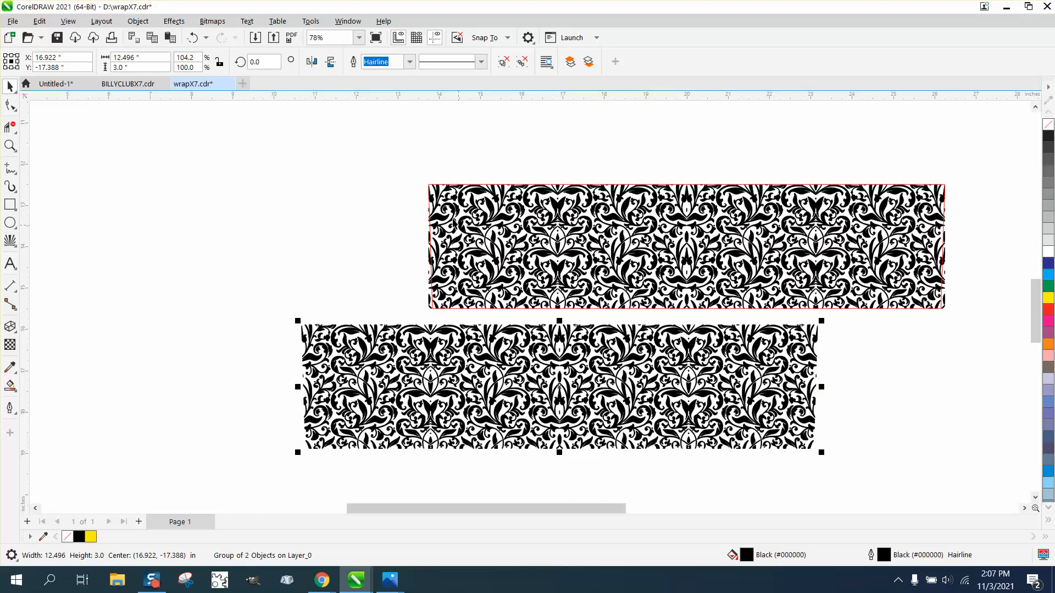
# - Delete the original strip and outline, and move the trimmed pattern up to about X 15.7, Y -14.1 inches
pyautogui.moveTo(407, 185); pyautogui.dragTo(977, 344)
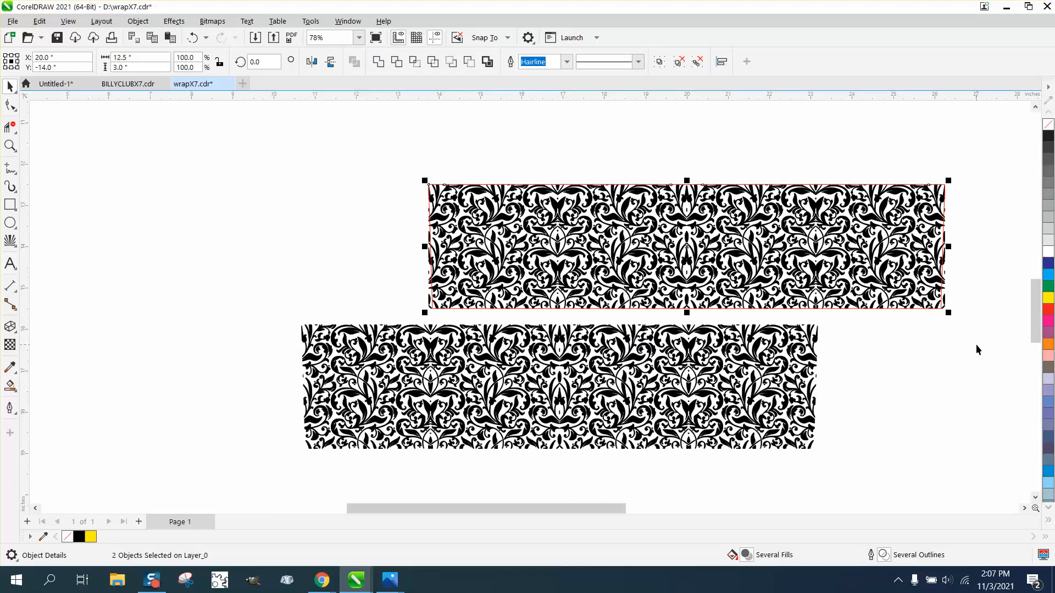
pyautogui.press('Delete')
pyautogui.moveTo(644, 373); pyautogui.dragTo(591, 233)
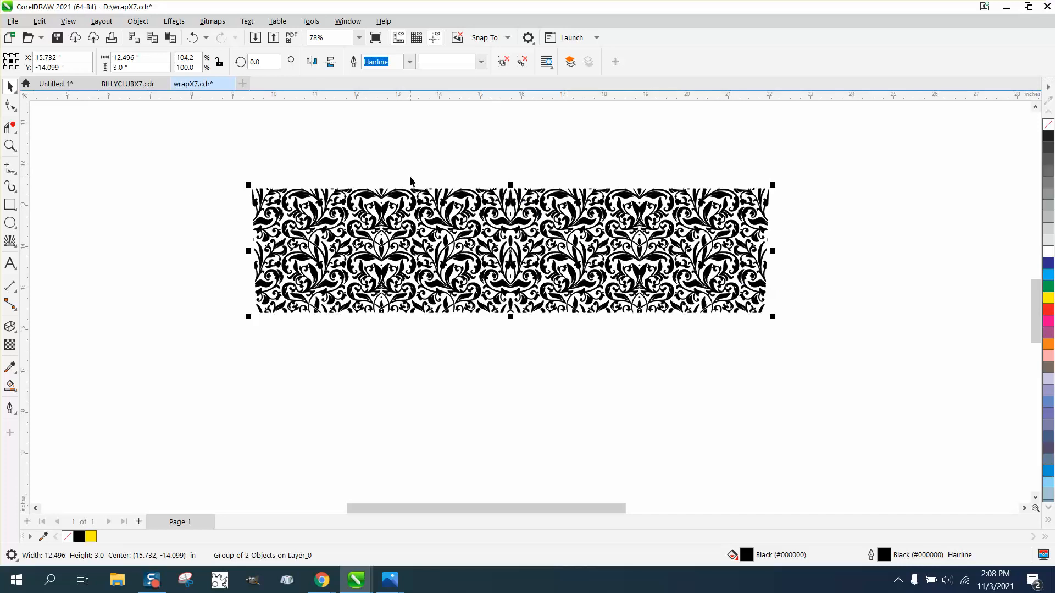
pyautogui.click(290, 146)
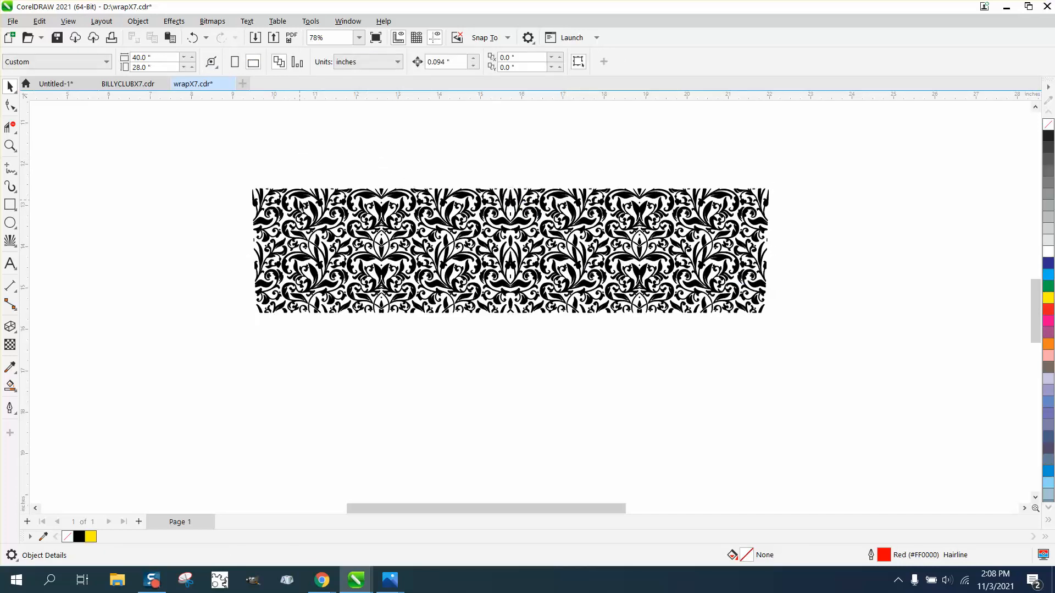
# - Compare the trimmed pattern with the reference photos of the ruler, the design and the taped tumbler
pyautogui.click(308, 193)
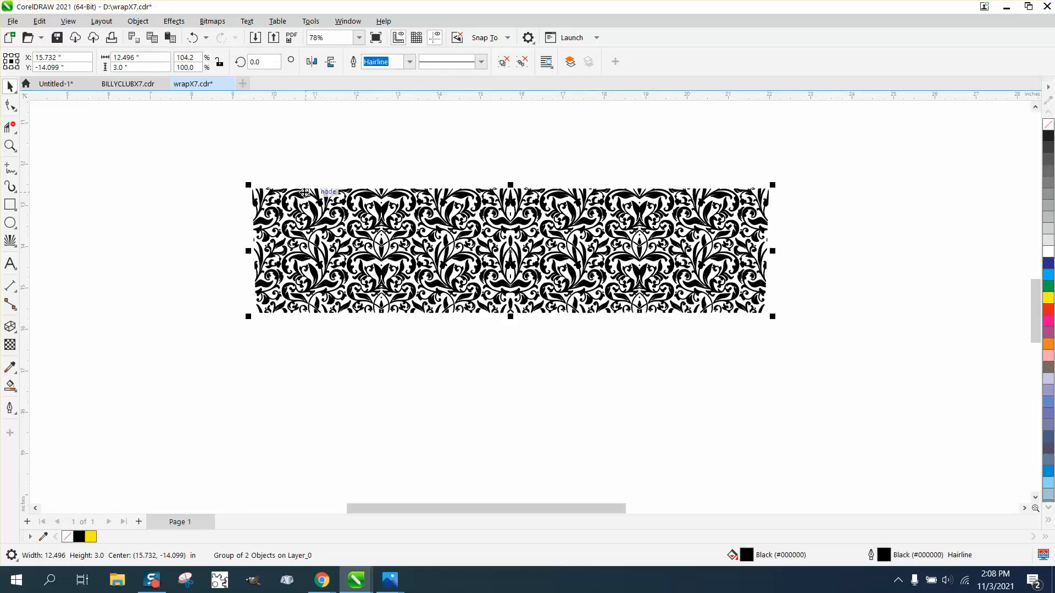
pyautogui.scroll(-5, 222, 183)
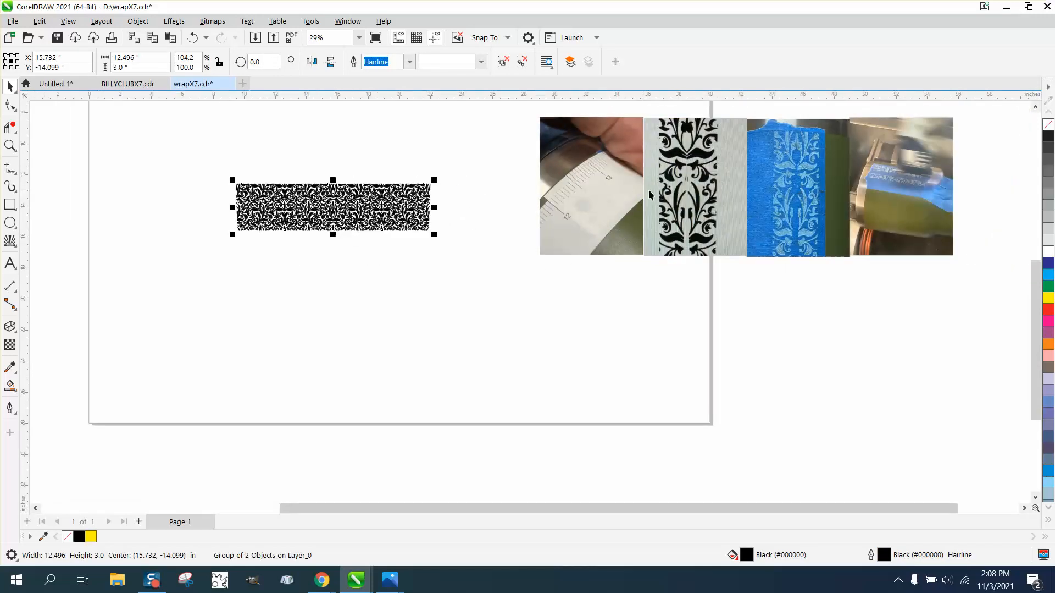
pyautogui.click(10, 145)
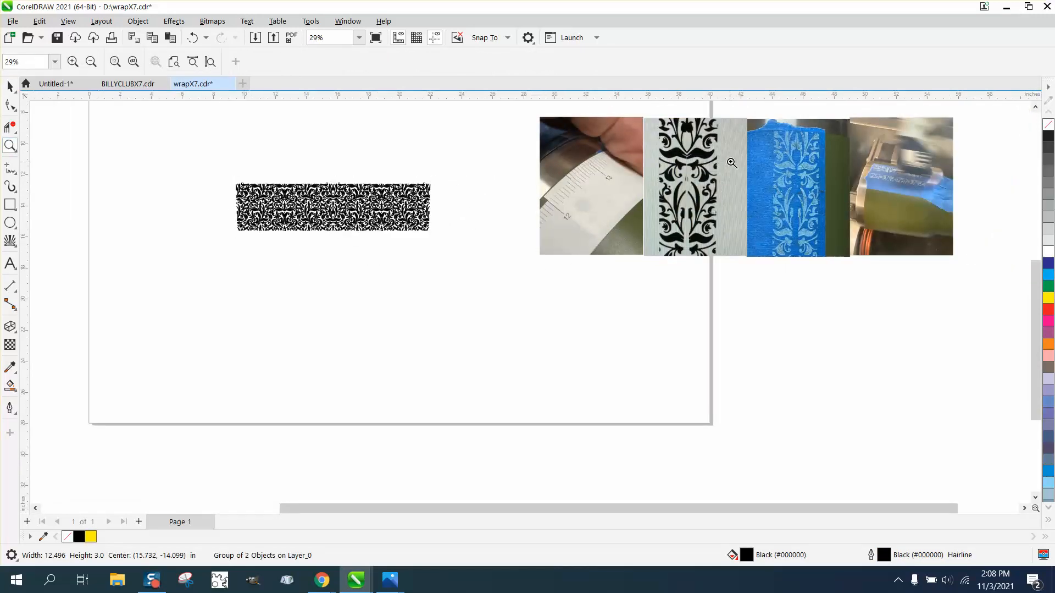
pyautogui.moveTo(738, 155); pyautogui.dragTo(860, 281)
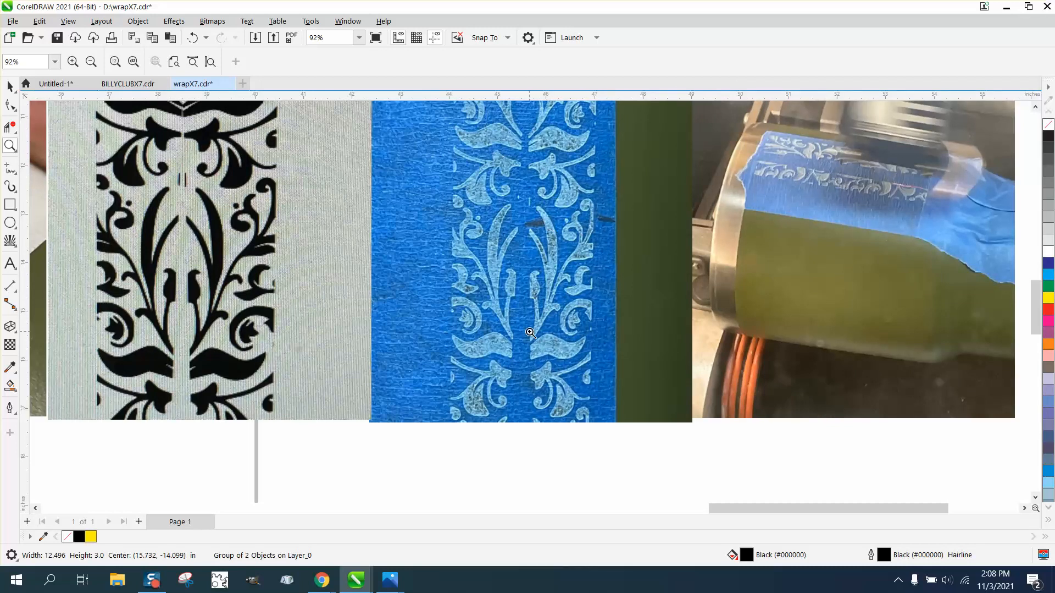
pyautogui.scroll(-4, 525, 344)
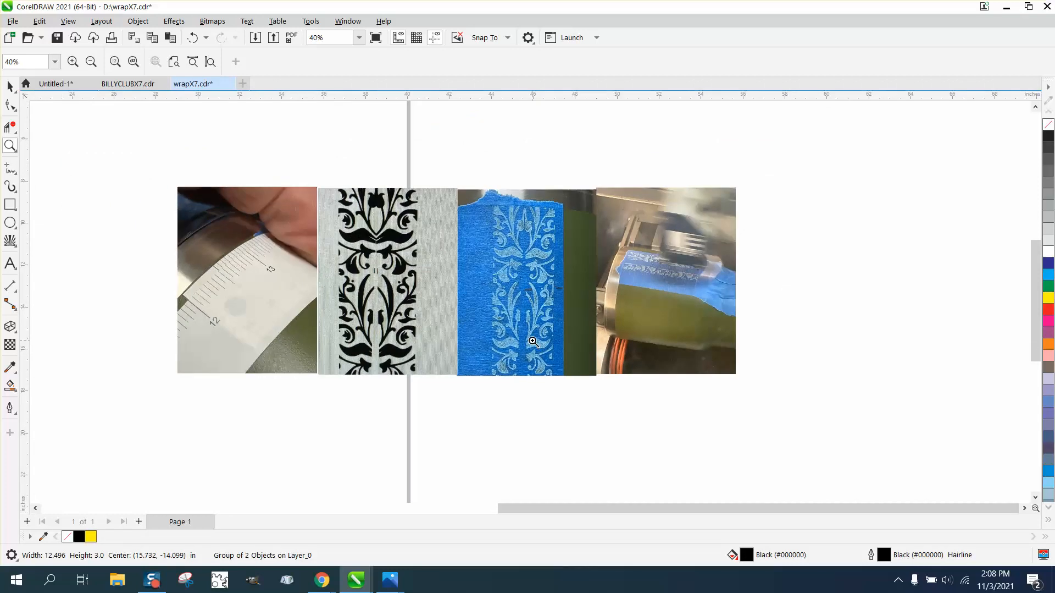
pyautogui.scroll(-1, 533, 341)
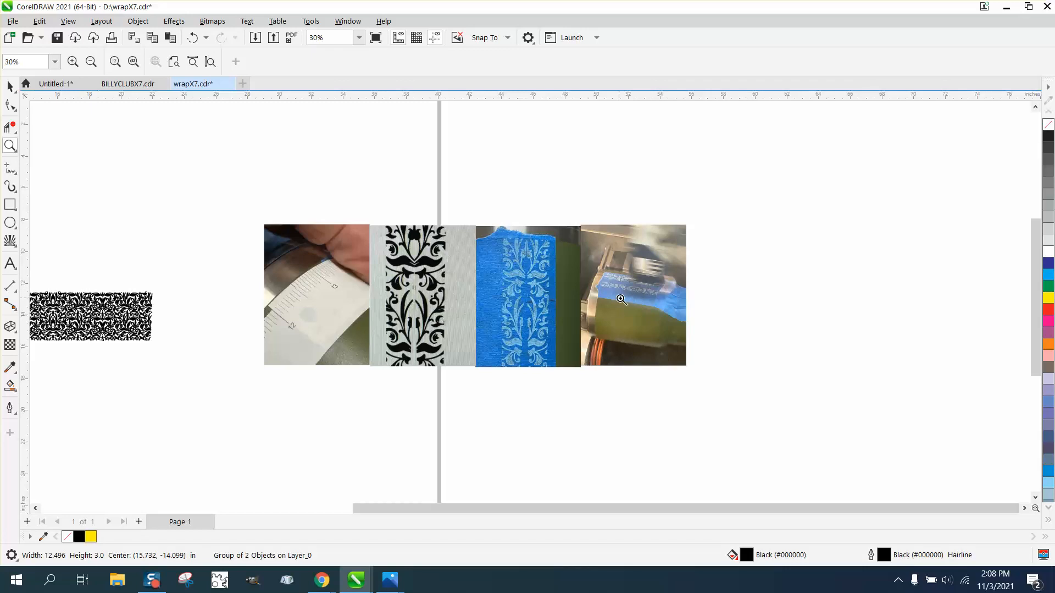
pyautogui.scroll(-1, 622, 298)
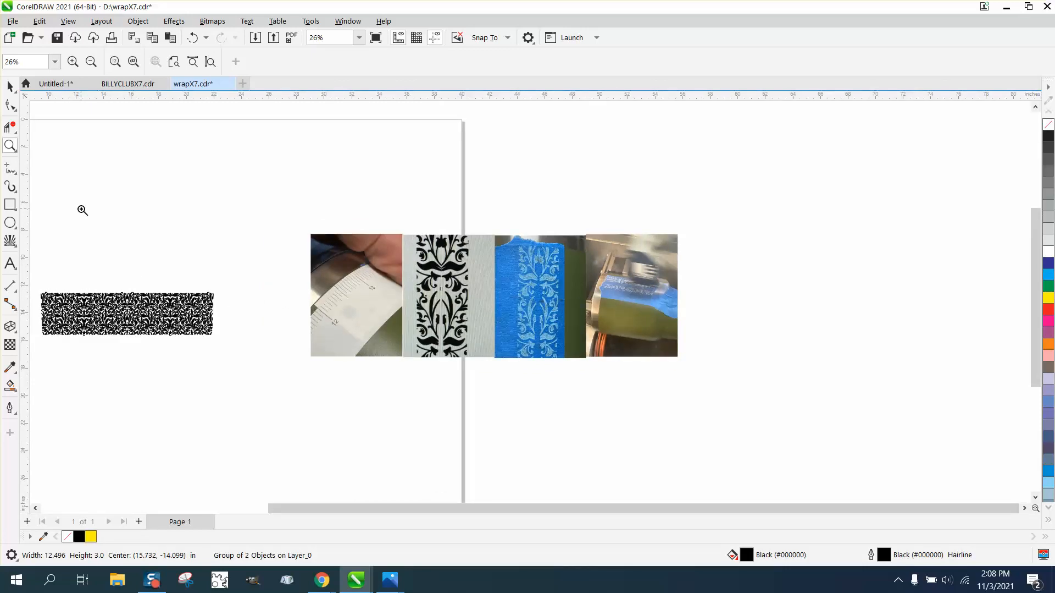
# - Set the trimmed pattern's width to 12.55 inches
pyautogui.click(9, 144)
pyautogui.moveTo(39, 284); pyautogui.dragTo(238, 353)
pyautogui.click(10, 87)
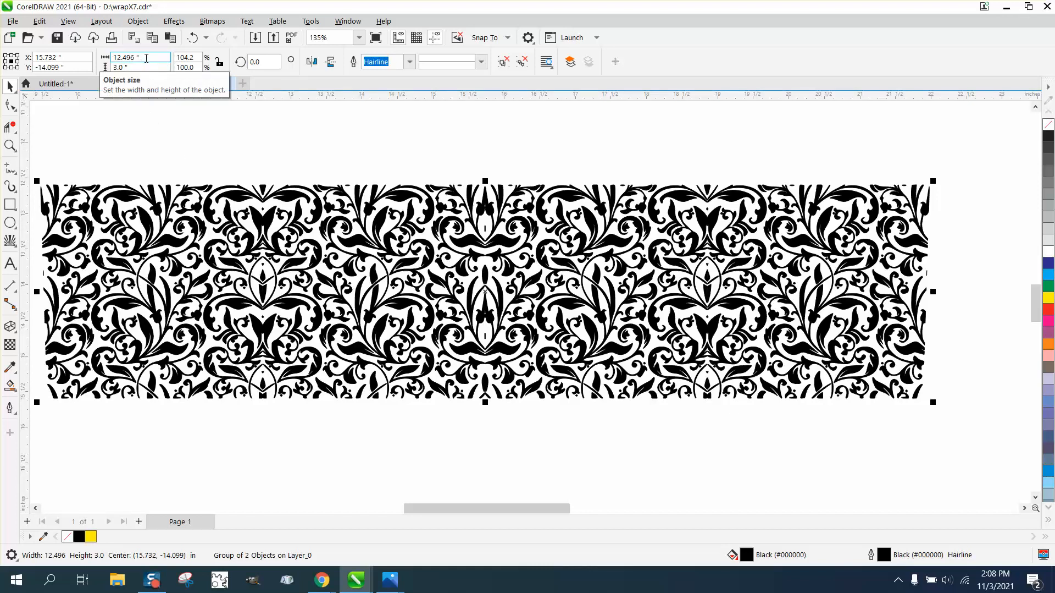
pyautogui.moveTo(147, 57); pyautogui.dragTo(107, 60)
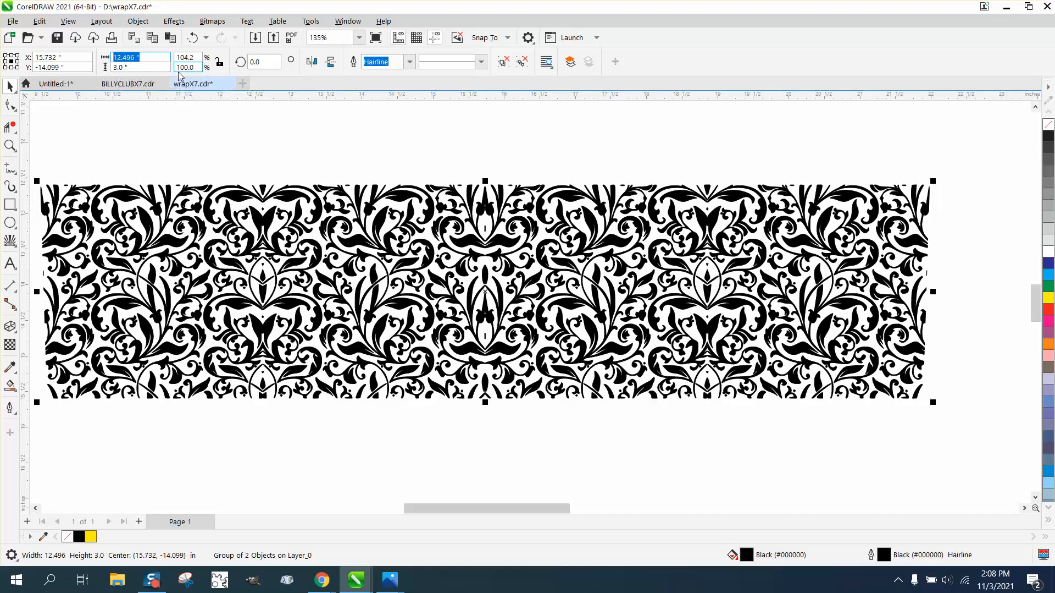
pyautogui.write('12.55')
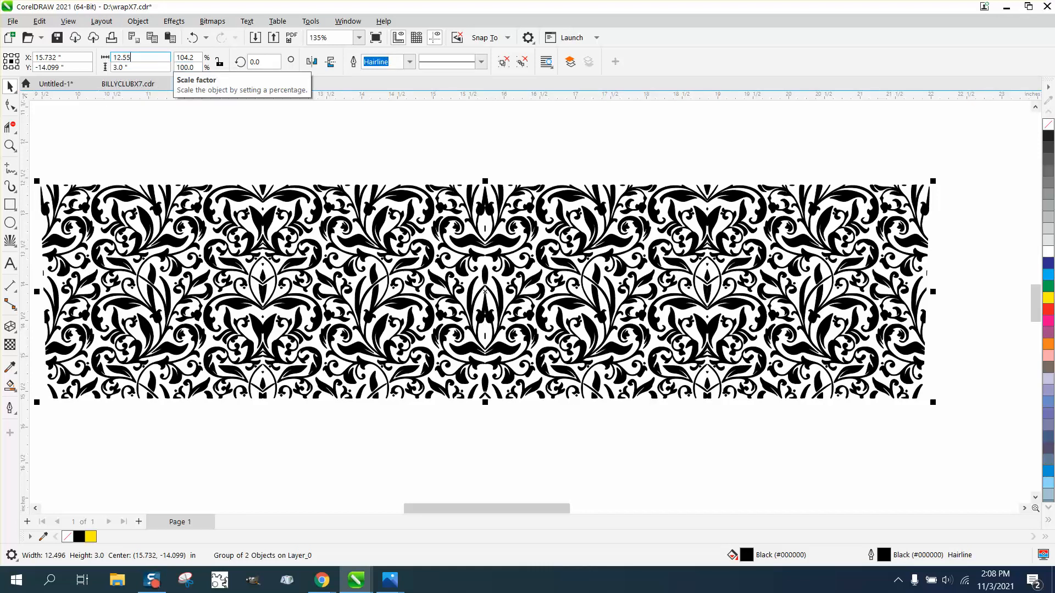
pyautogui.press('Return')
pyautogui.scroll(-1, 204, 99)
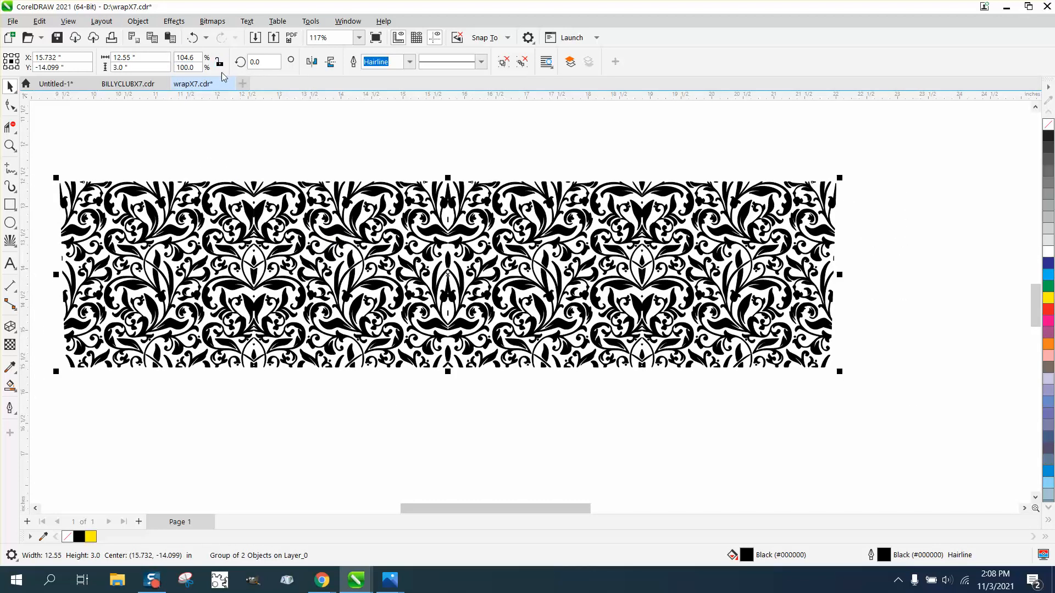
# - Rotate the trimmed pattern by 90 degrees
pyautogui.click(261, 58)
pyautogui.write('90')
pyautogui.press('Return')
# - Examine the reference photo of the taped tumbler being engraved up close
pyautogui.scroll(-5, 196, 224)
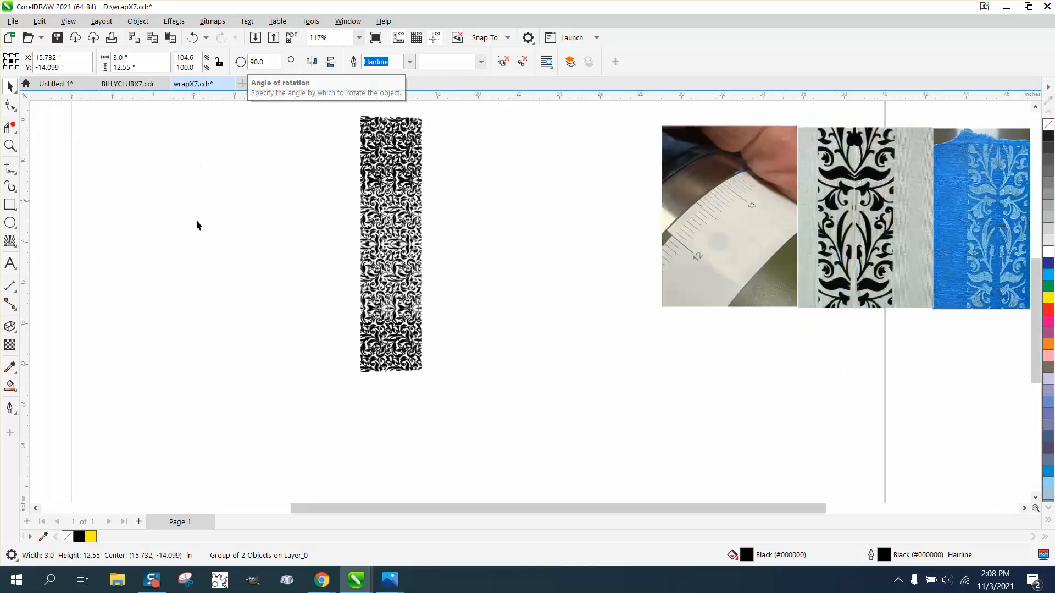
pyautogui.click(10, 146)
pyautogui.moveTo(851, 220); pyautogui.dragTo(942, 300)
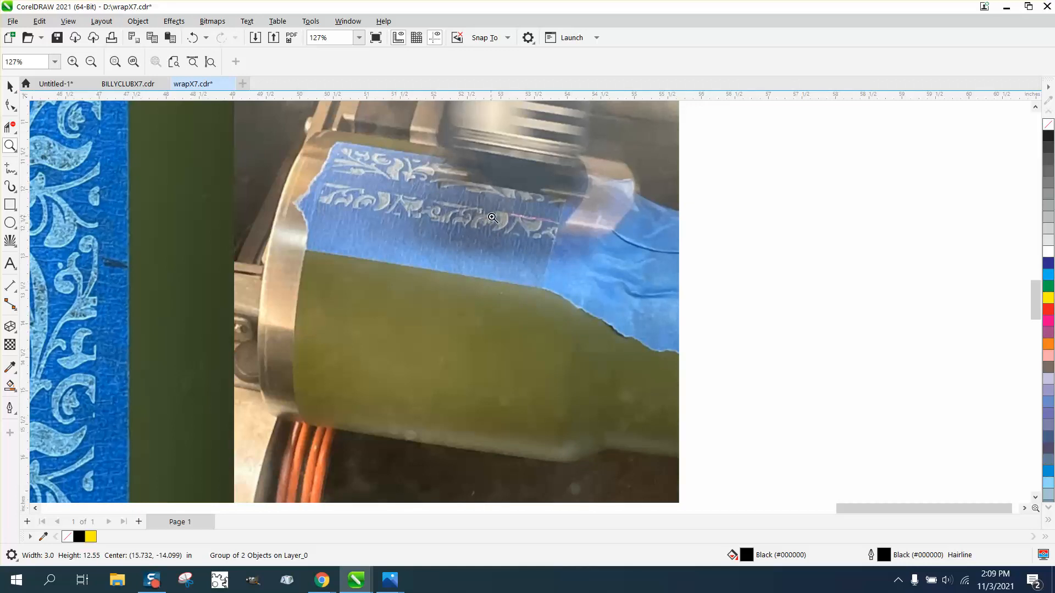
# - Examine the rotated floral pattern as a whole and its upper tapered edge up close
pyautogui.scroll(-6, 533, 238)
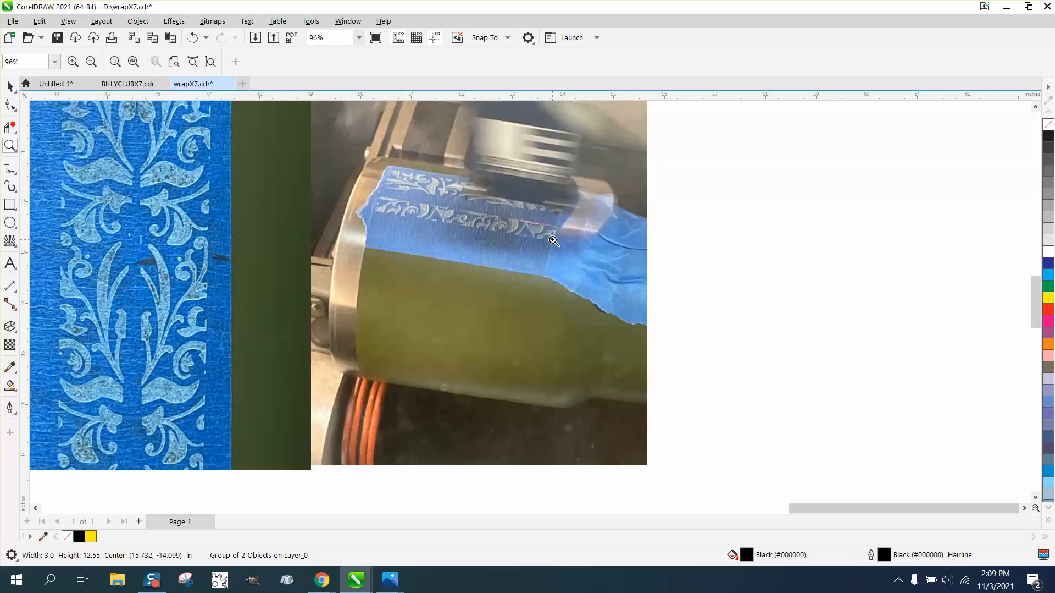
pyautogui.scroll(-2, 621, 274)
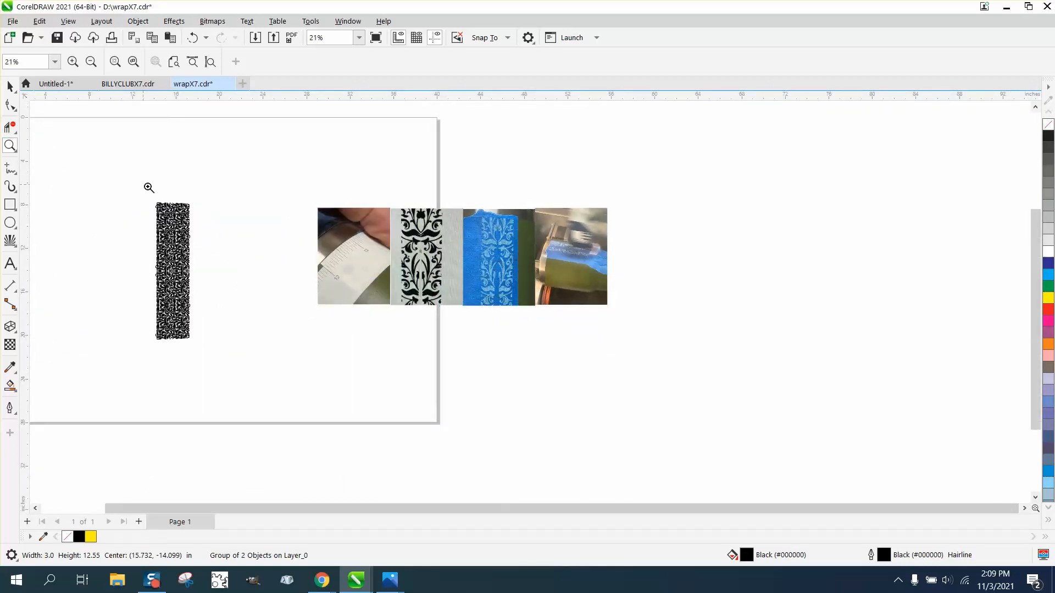
pyautogui.moveTo(148, 187); pyautogui.dragTo(256, 344)
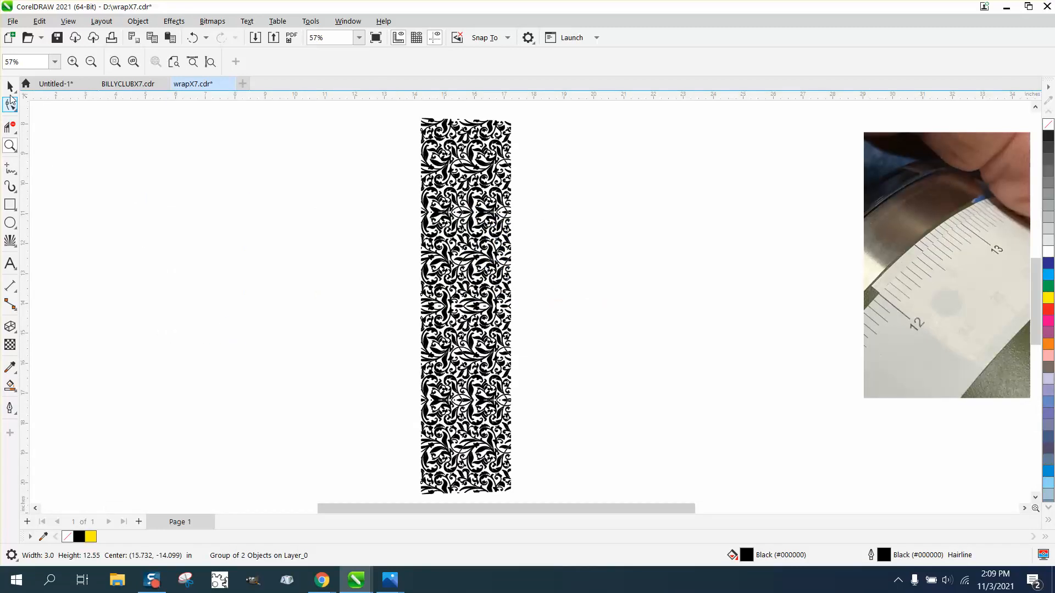
pyautogui.click(10, 86)
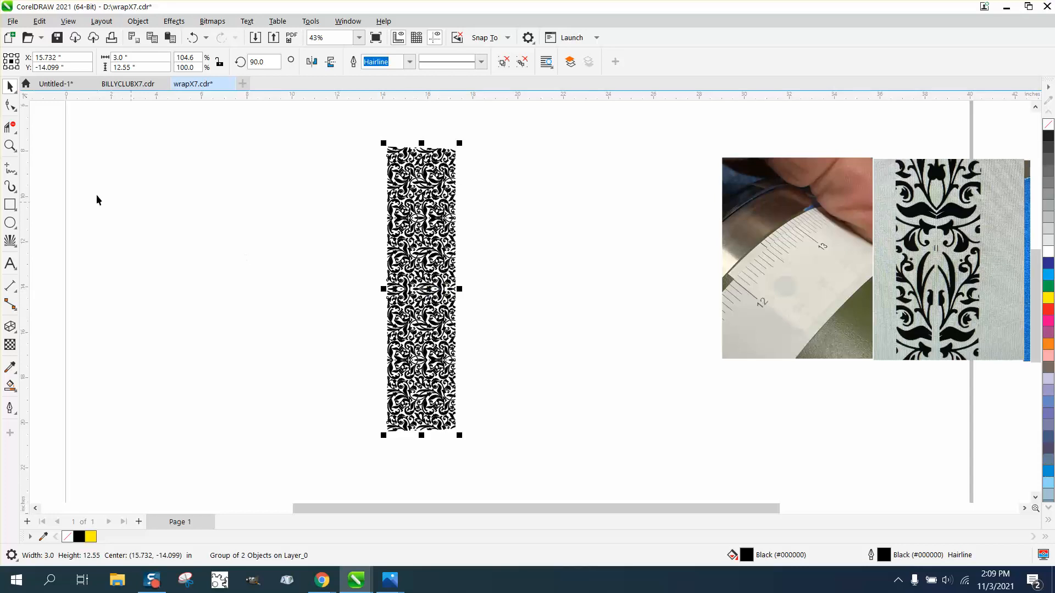
pyautogui.click(10, 146)
pyautogui.moveTo(369, 146); pyautogui.dragTo(482, 185)
pyautogui.scroll(-5, 414, 194)
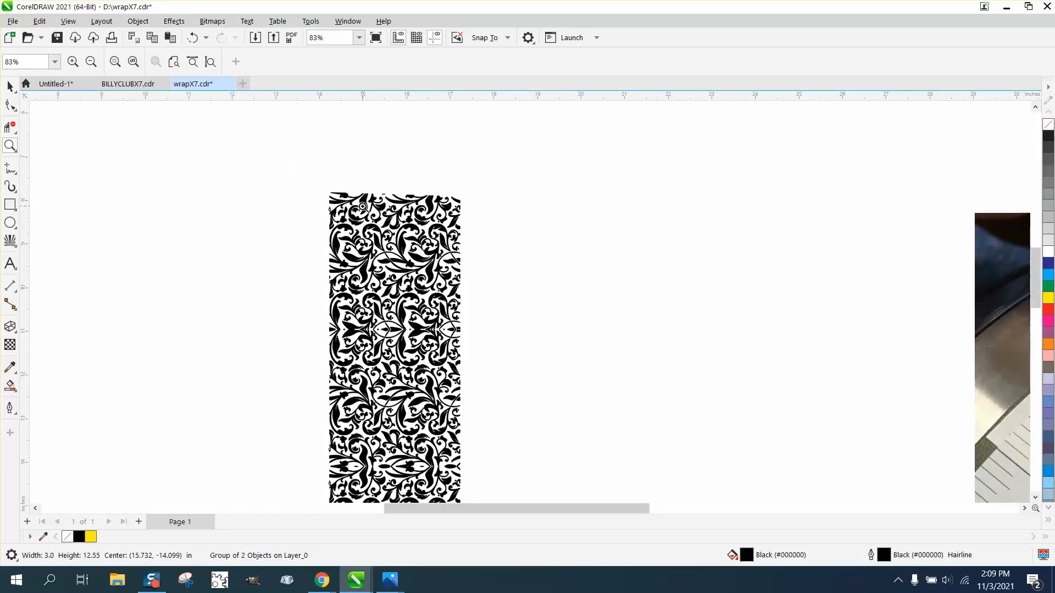
pyautogui.scroll(-1, 363, 206)
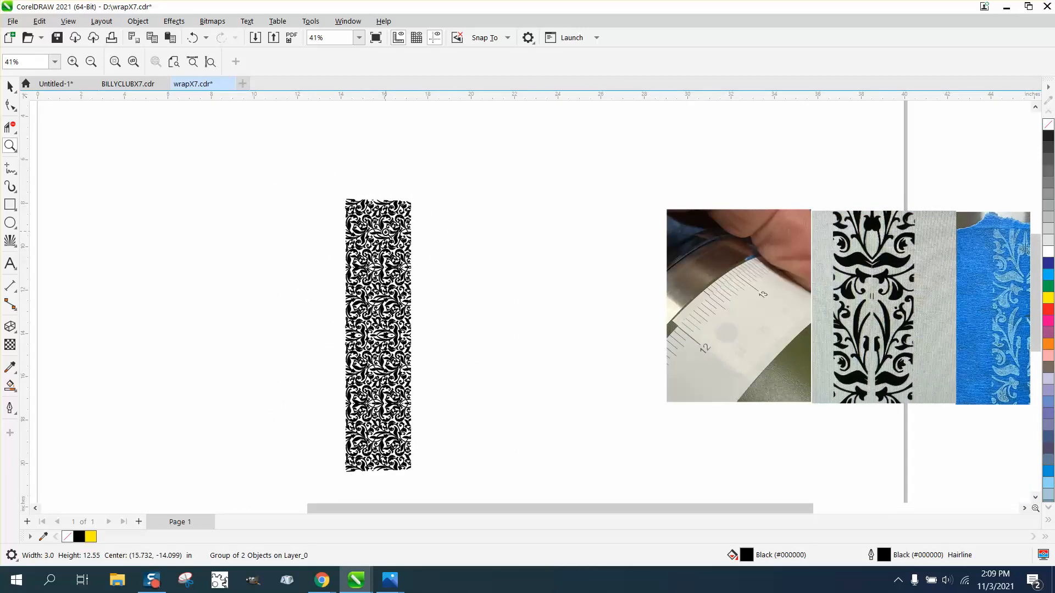